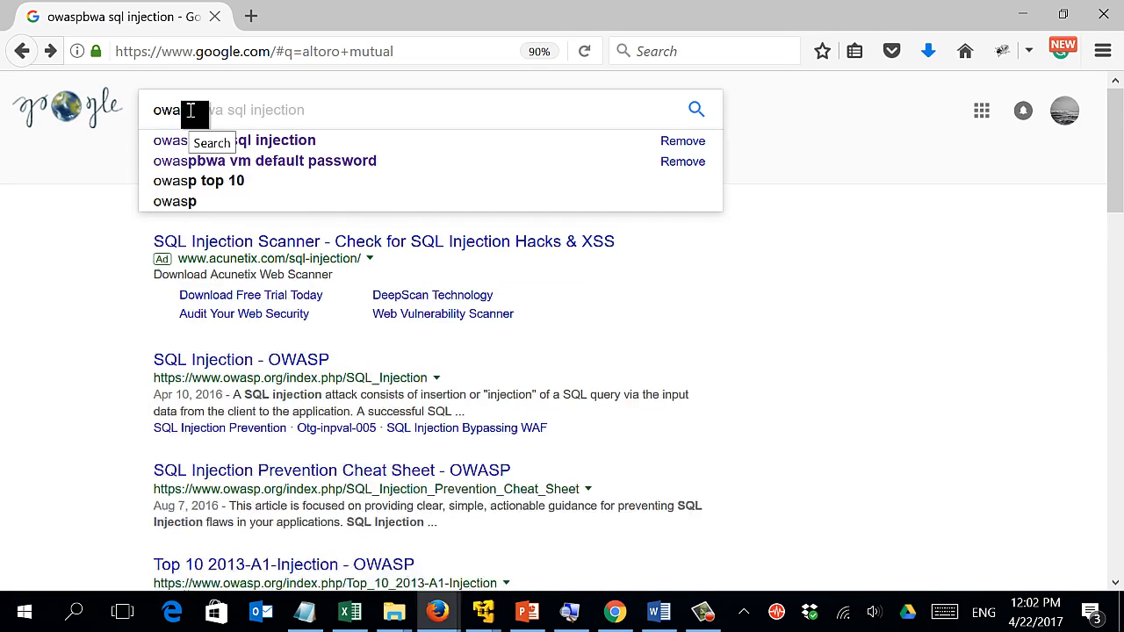
Search Google for 'download owaspbwa'.
{"action": "type", "text": "aspbwa"}
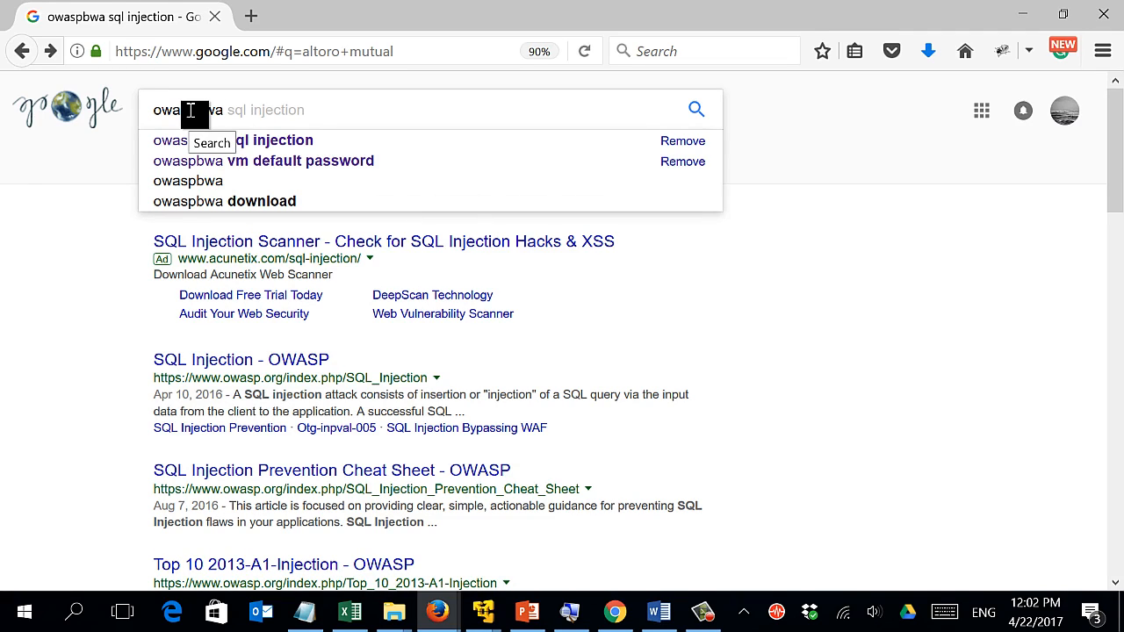
{"action": "type", "text": "d"}
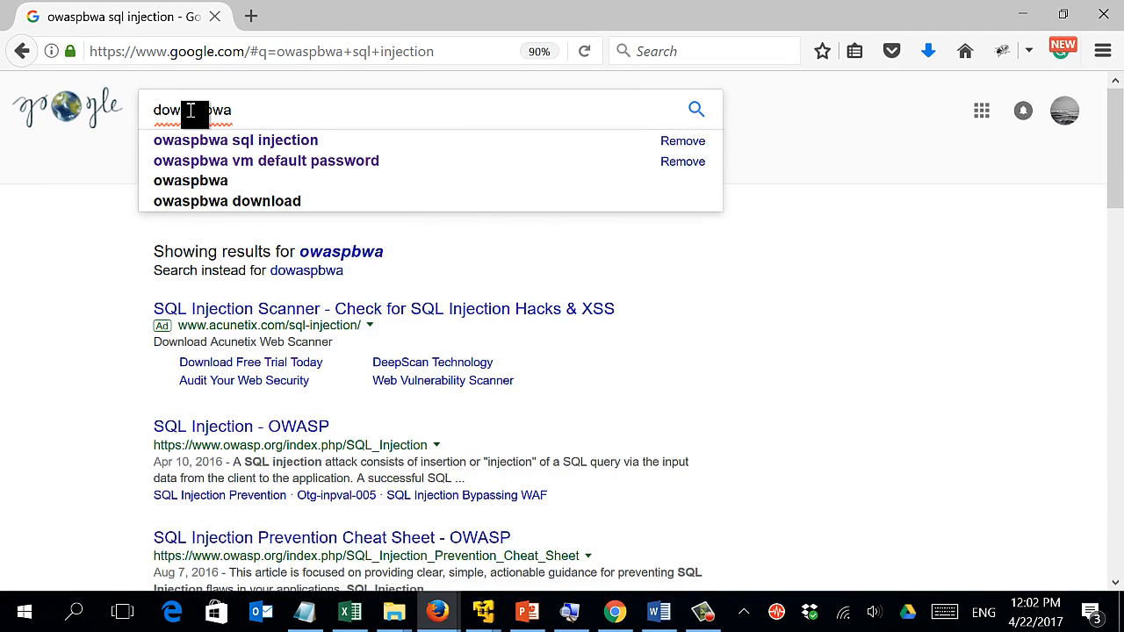
{"action": "type", "text": "ownlo"}
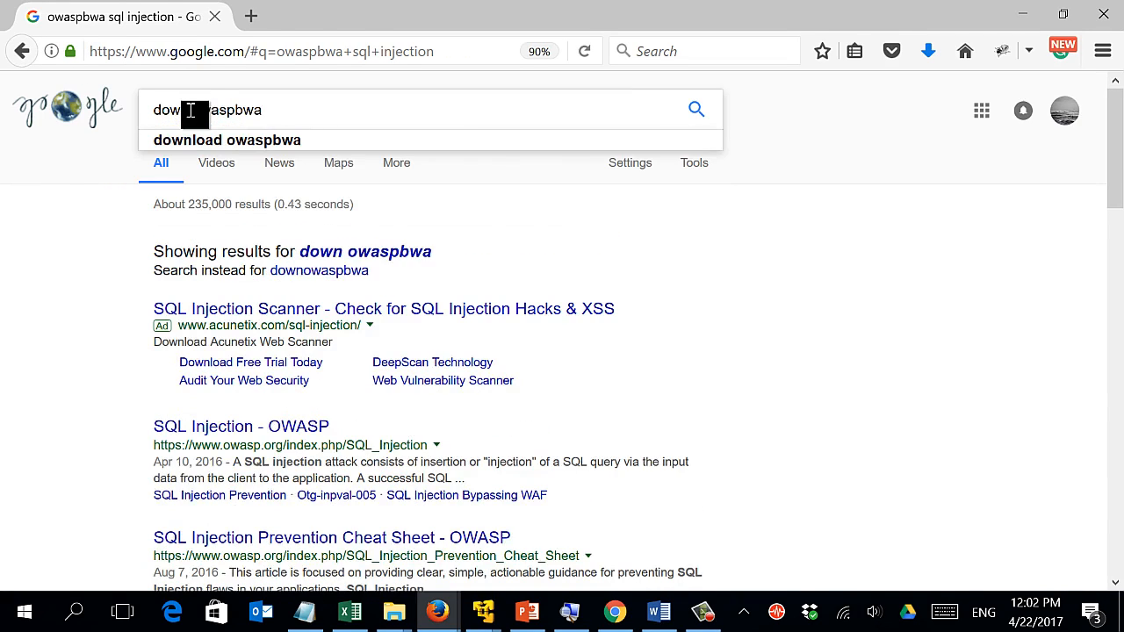
{"action": "type", "text": "ad"}
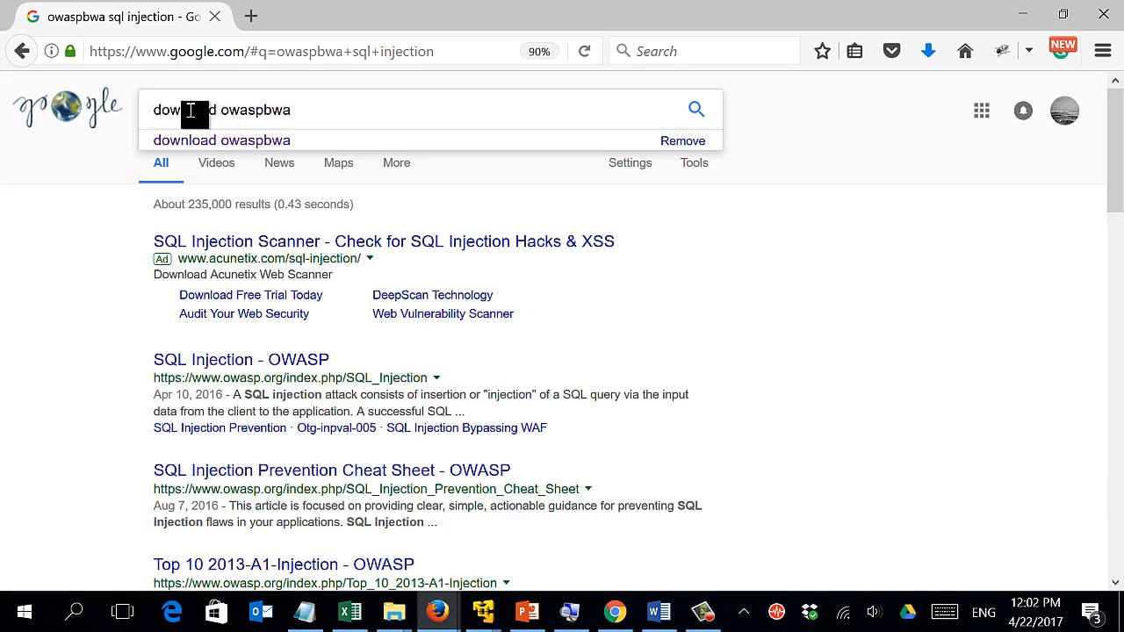
{"action": "key", "text": "Return"}
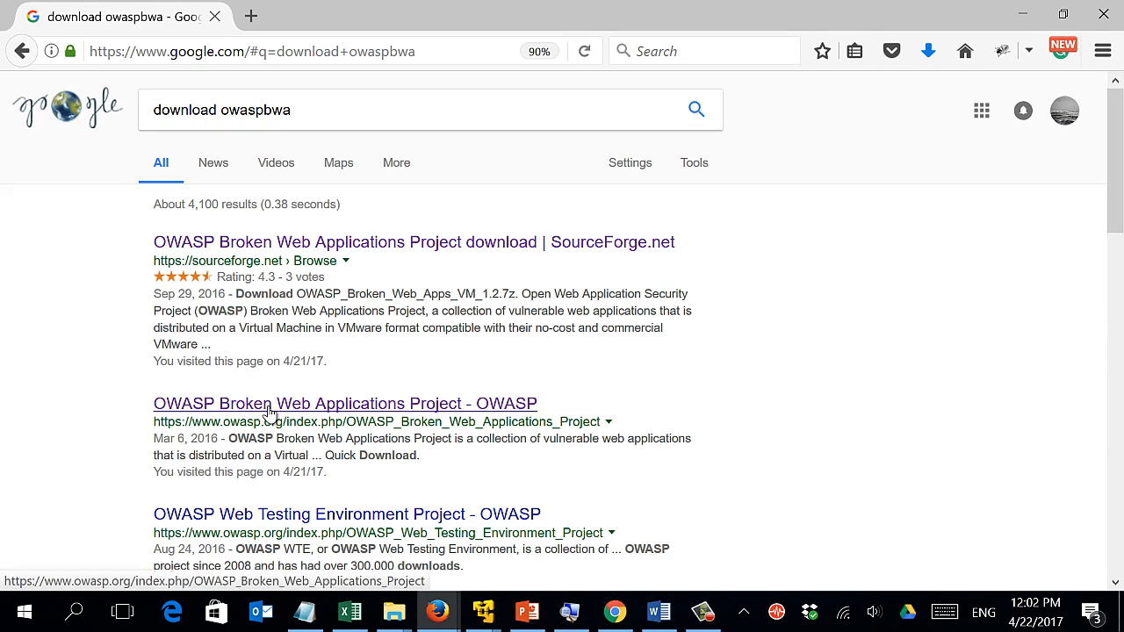
Open the OWASP Broken Web Applications Project page and scroll to its SourceForge download link.
{"action": "left_click", "coordinate": [314, 406]}
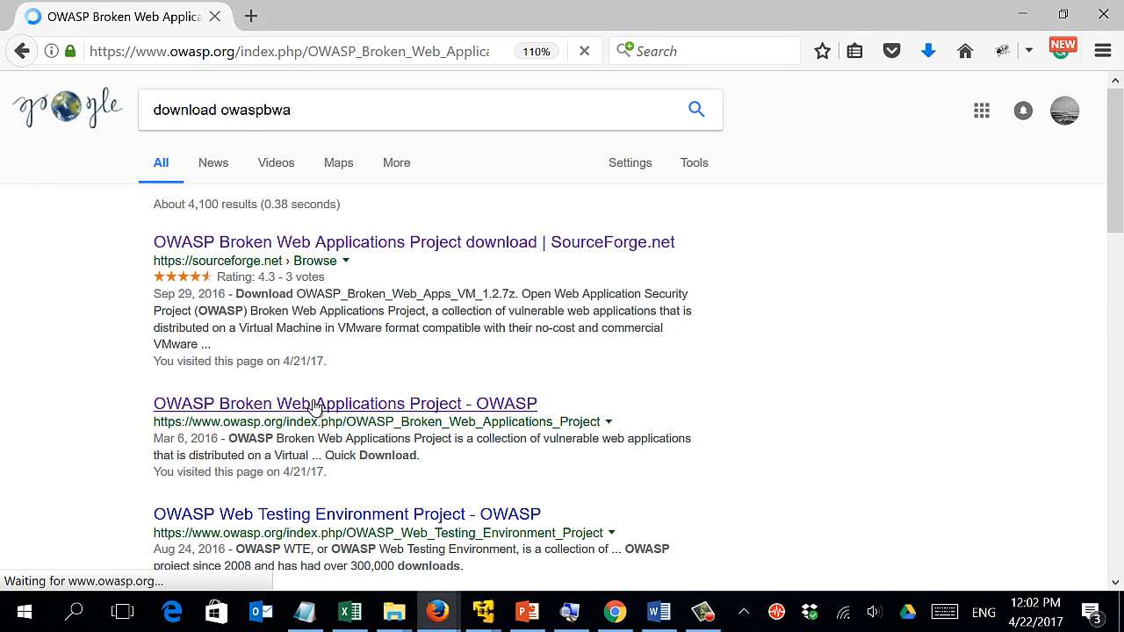
{"action": "scroll", "coordinate": [314, 406], "scroll_direction": "down", "scroll_amount": 5}
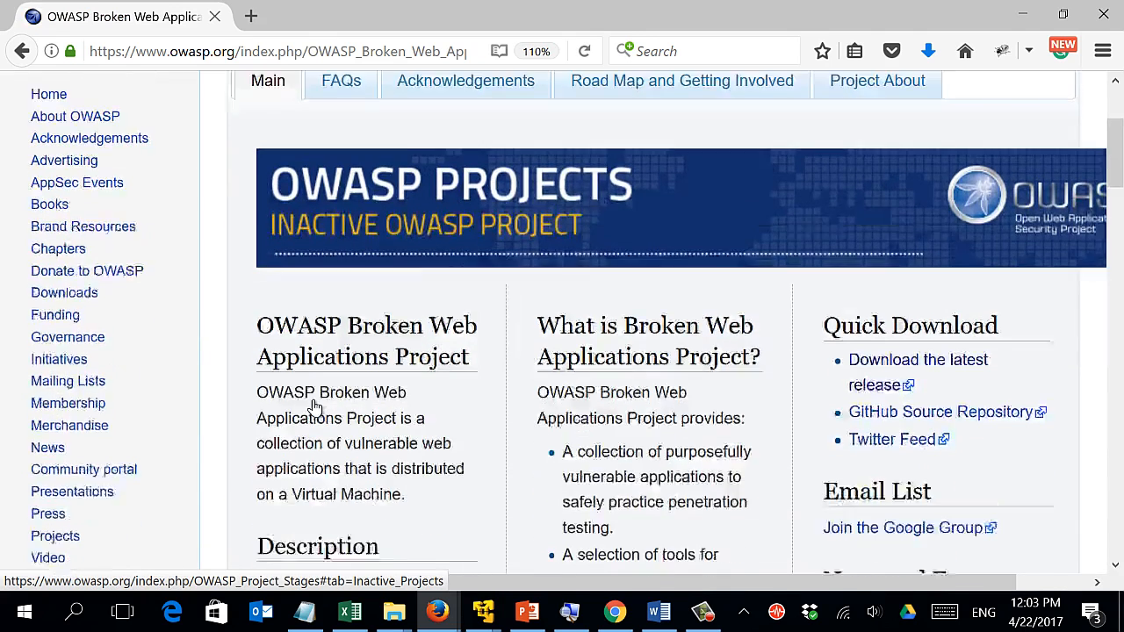
{"action": "scroll", "coordinate": [314, 402], "scroll_direction": "up", "scroll_amount": 4}
{"action": "scroll", "coordinate": [314, 402], "scroll_direction": "down", "scroll_amount": 3}
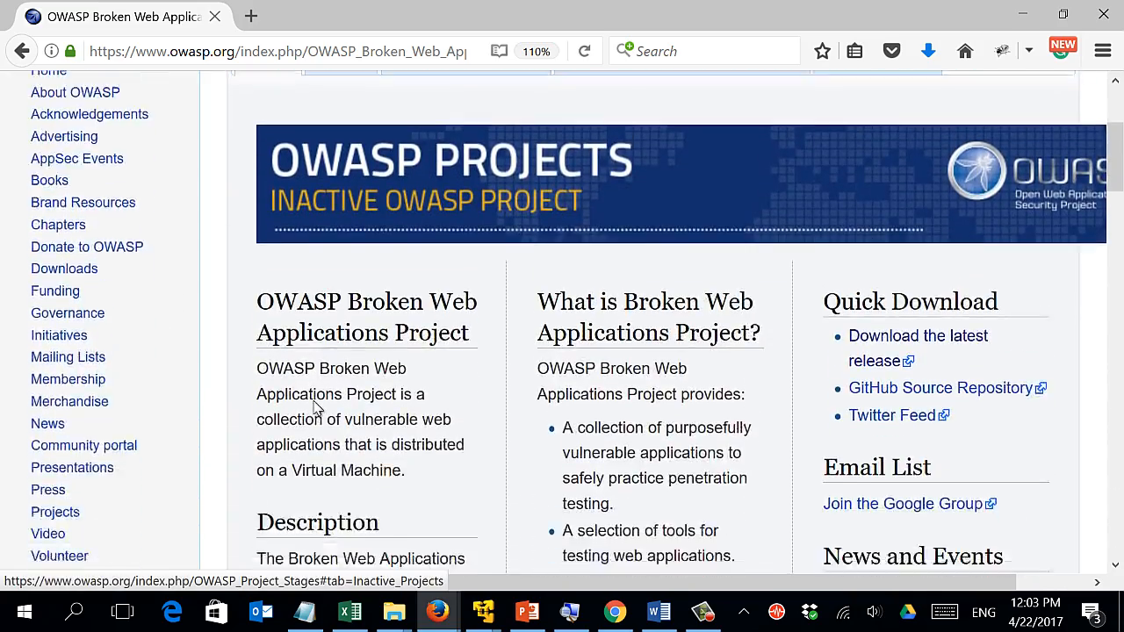
{"action": "scroll", "coordinate": [316, 404], "scroll_direction": "up", "scroll_amount": 2}
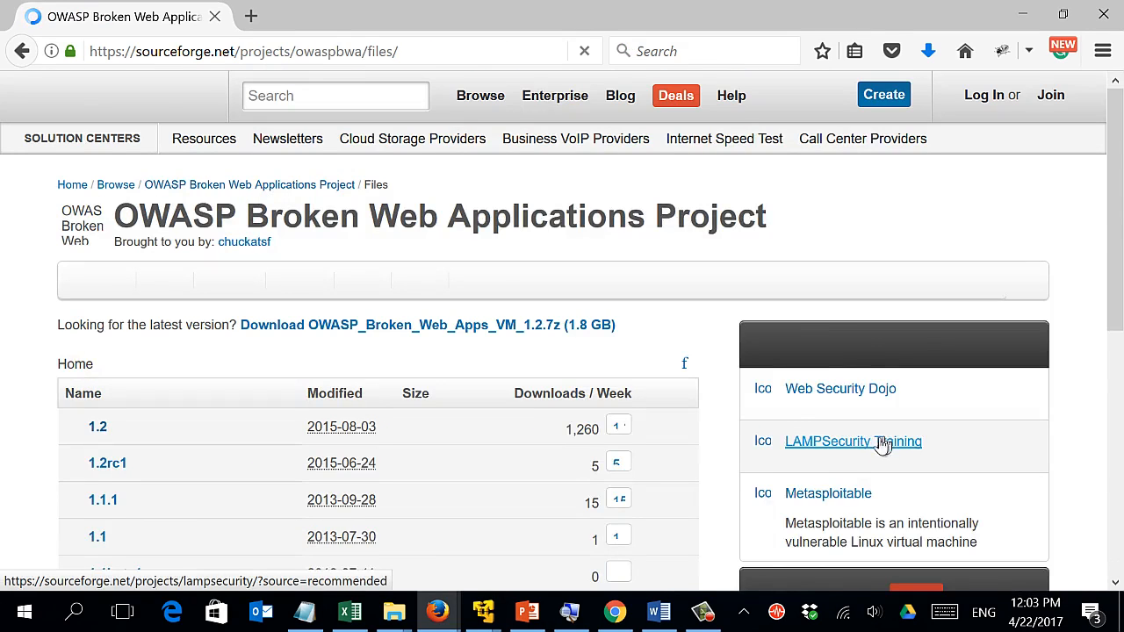
{"action": "scroll", "coordinate": [659, 379], "scroll_direction": "down", "scroll_amount": 2}
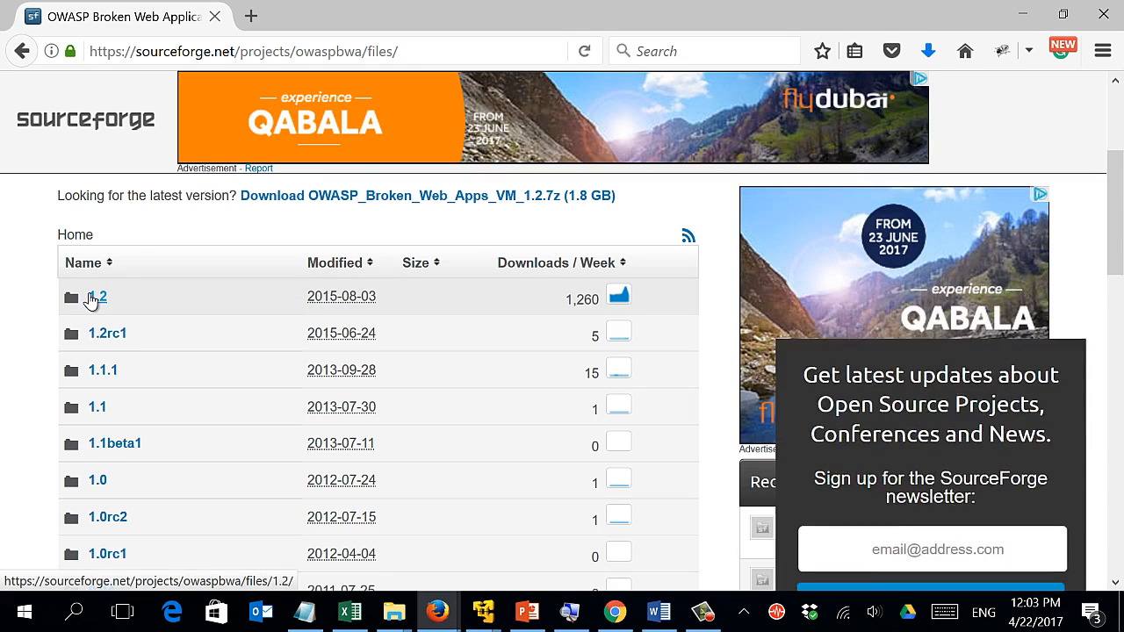
Open the 1.2 folder and review its .ova, .zip and .7z packages and readme.txt.
{"action": "left_click", "coordinate": [91, 299]}
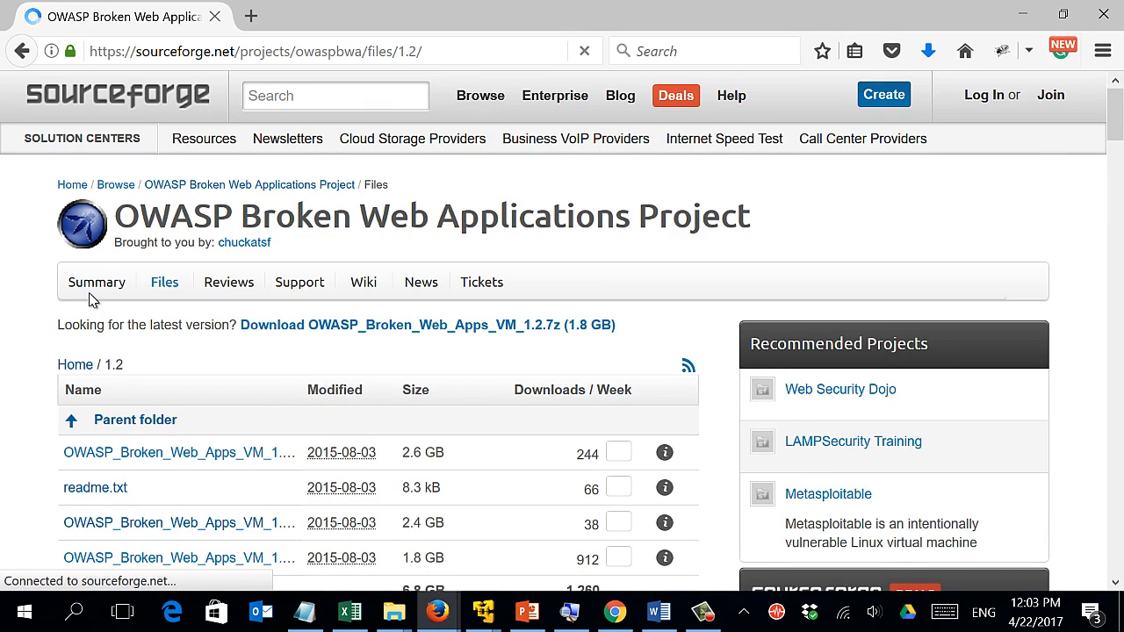
{"action": "scroll", "coordinate": [91, 303], "scroll_direction": "down", "scroll_amount": 5}
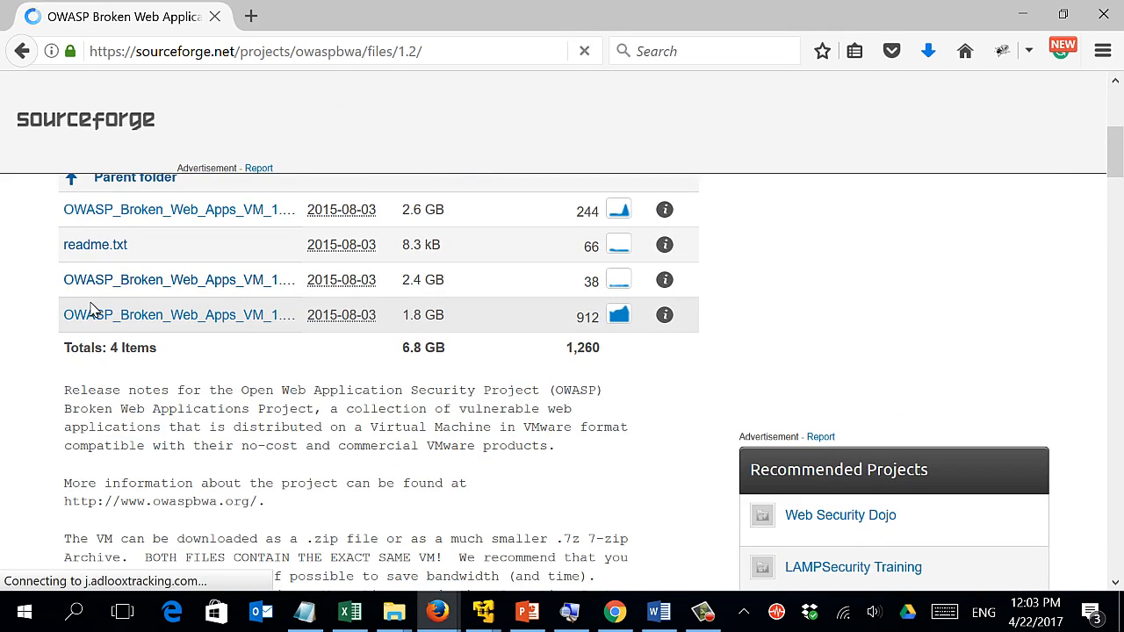
{"action": "scroll", "coordinate": [92, 309], "scroll_direction": "up", "scroll_amount": 5}
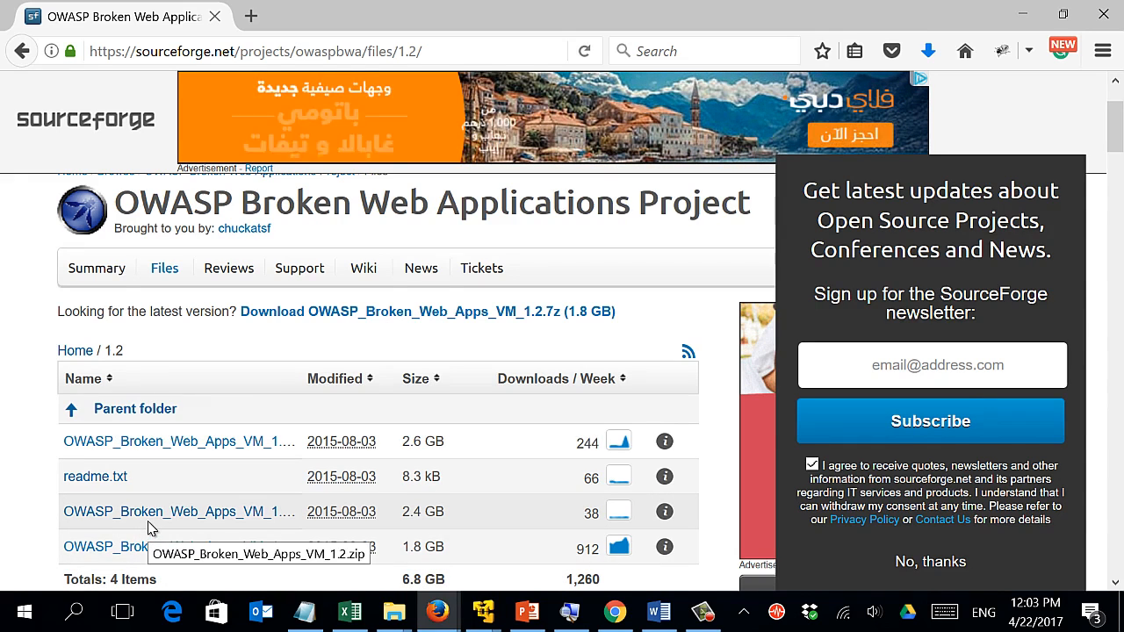
{"action": "scroll", "coordinate": [151, 531], "scroll_direction": "down", "scroll_amount": 3}
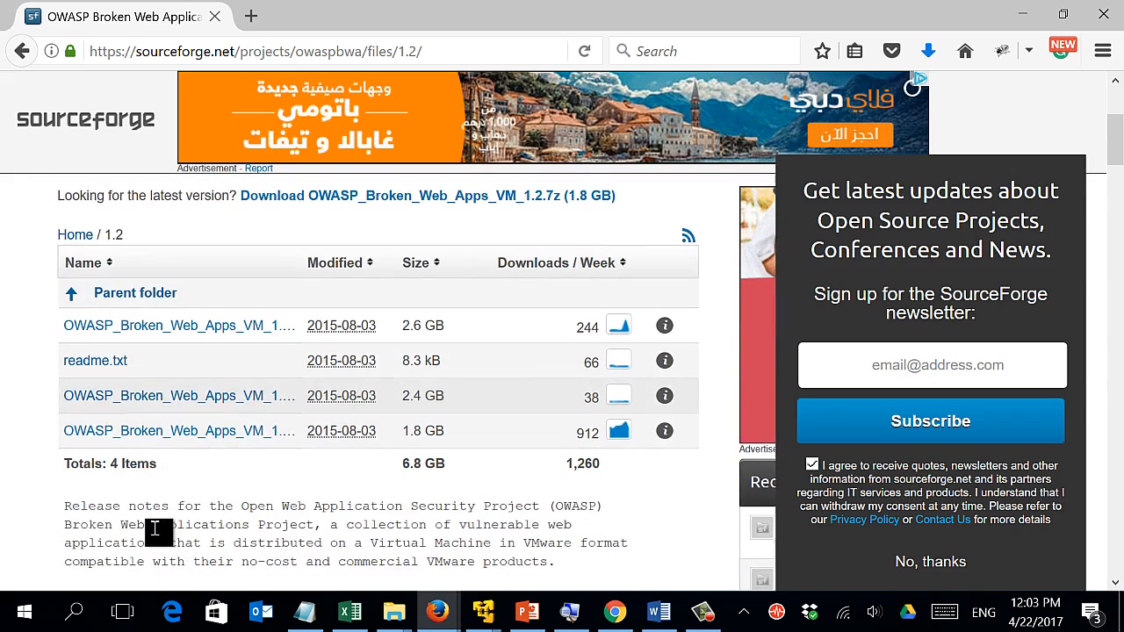
Request OWASP_Broken_Web_Apps_VM_1.2.zip (2.2 GB), then cancel the Firefox save prompt.
{"action": "left_click", "coordinate": [201, 401]}
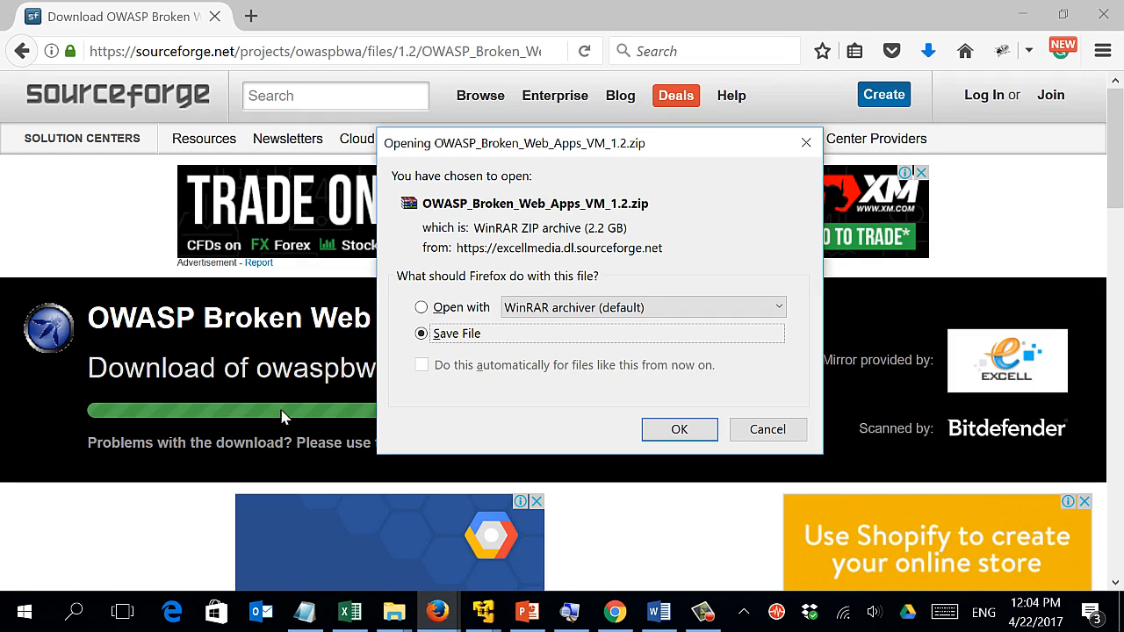
{"action": "left_click", "coordinate": [766, 431]}
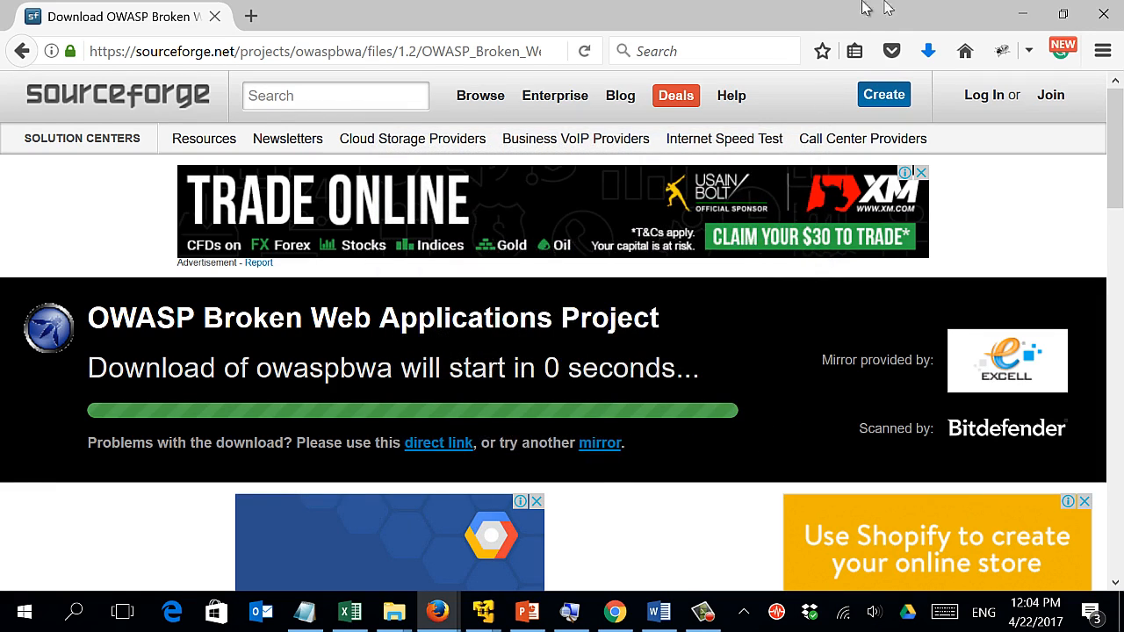
Check Firefox's recent downloads, then switch to the File Explorer window for Elements (H:).
{"action": "left_click", "coordinate": [927, 51]}
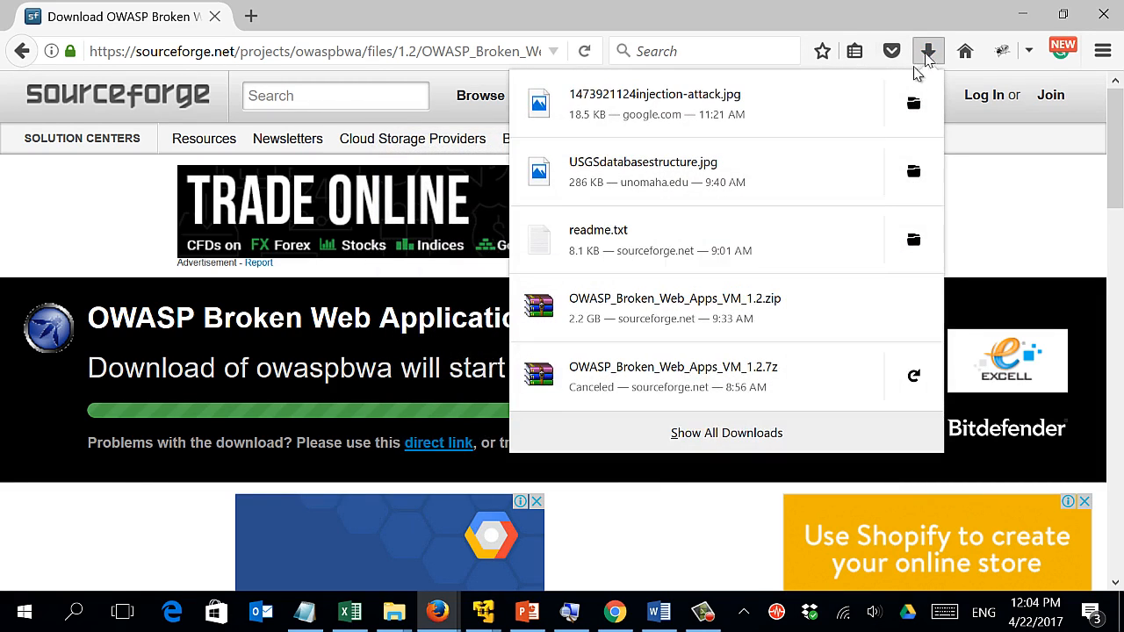
{"action": "left_click", "coordinate": [391, 615]}
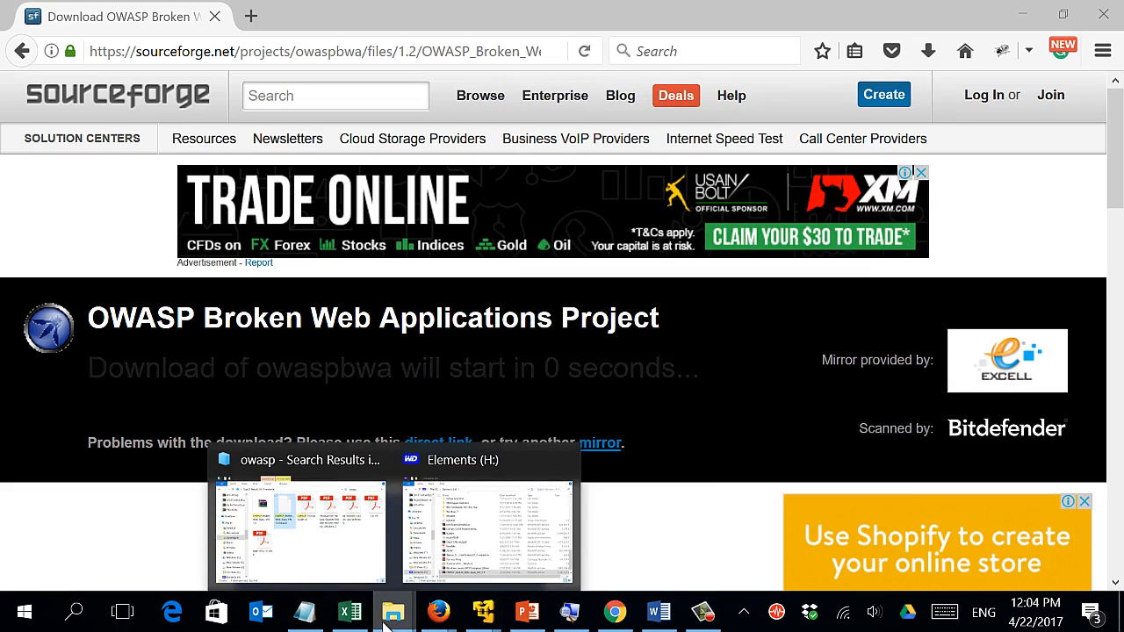
{"action": "left_click", "coordinate": [487, 575]}
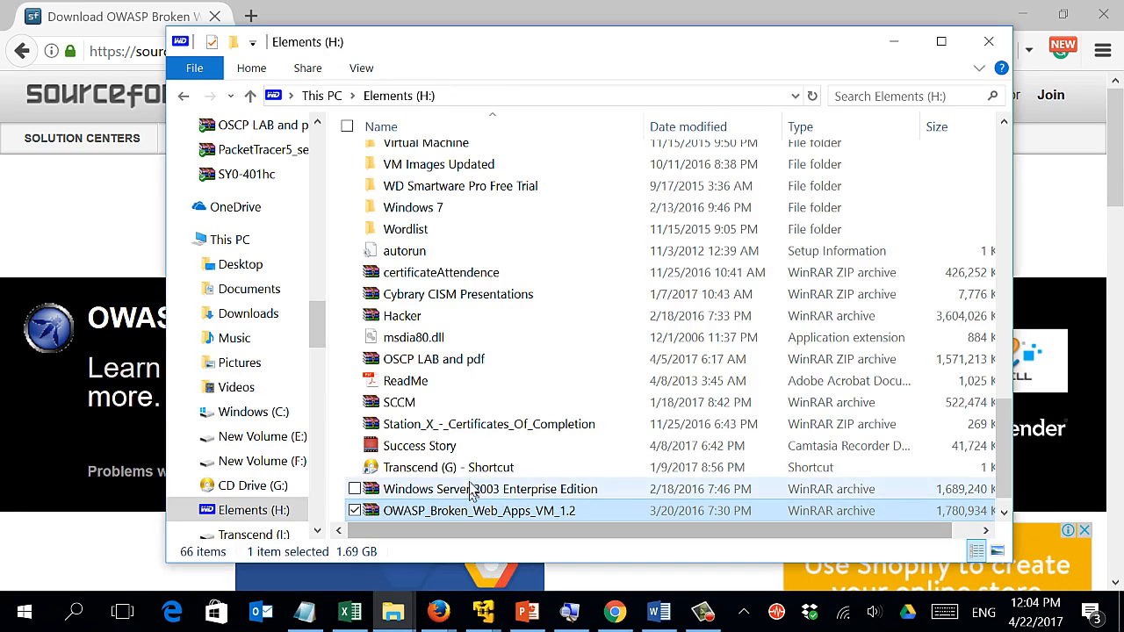
{"action": "right_click", "coordinate": [408, 515]}
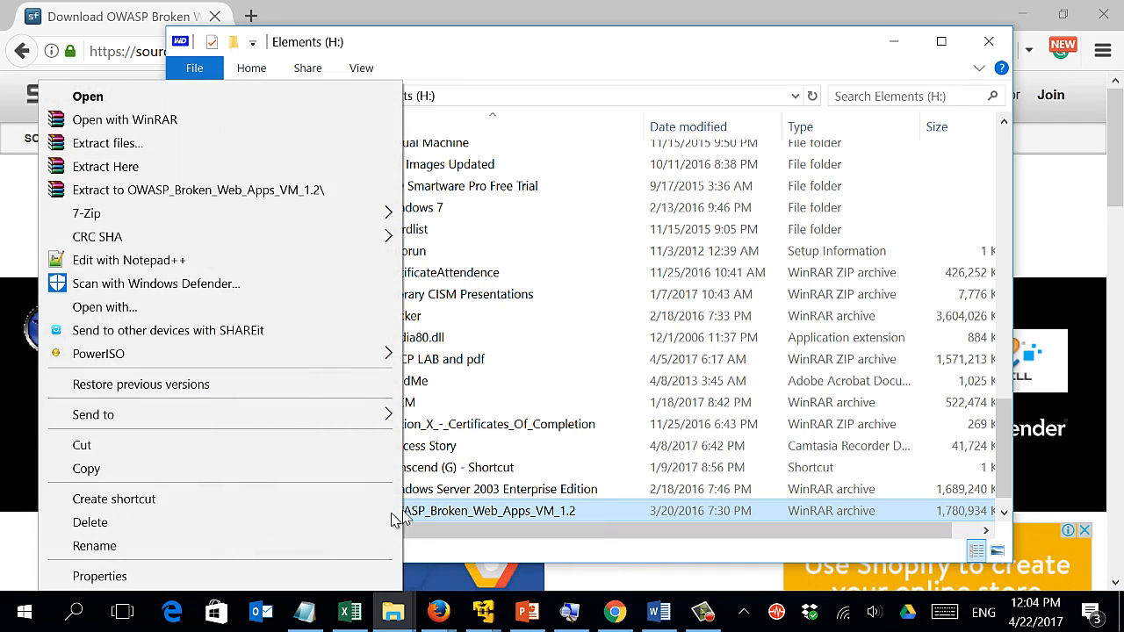
{"action": "left_click", "coordinate": [233, 154]}
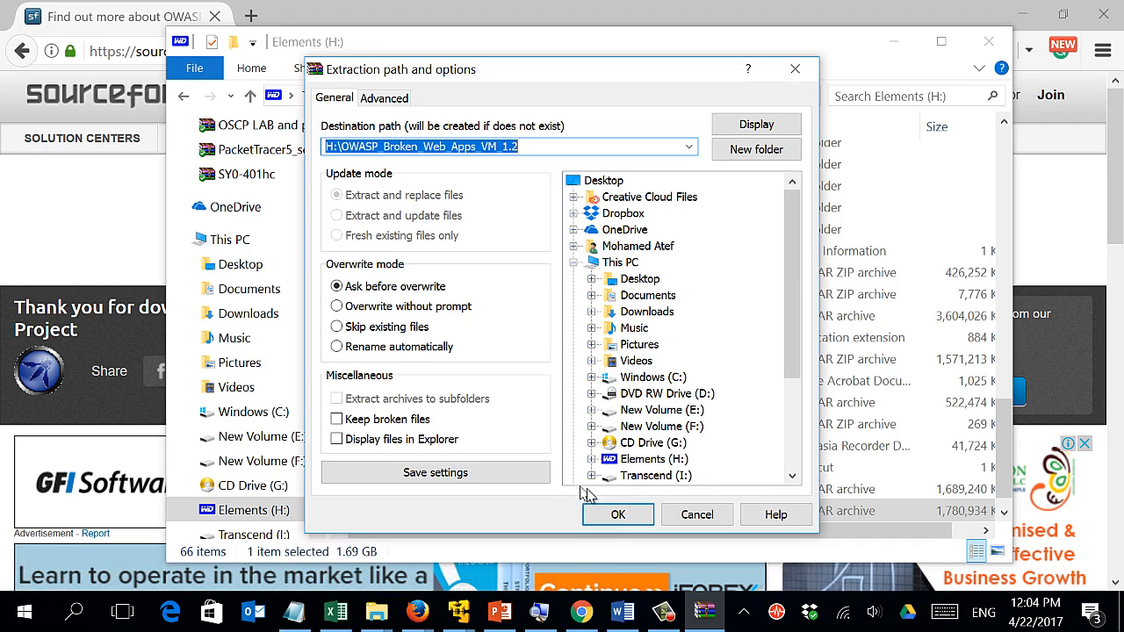
{"action": "left_click", "coordinate": [617, 516]}
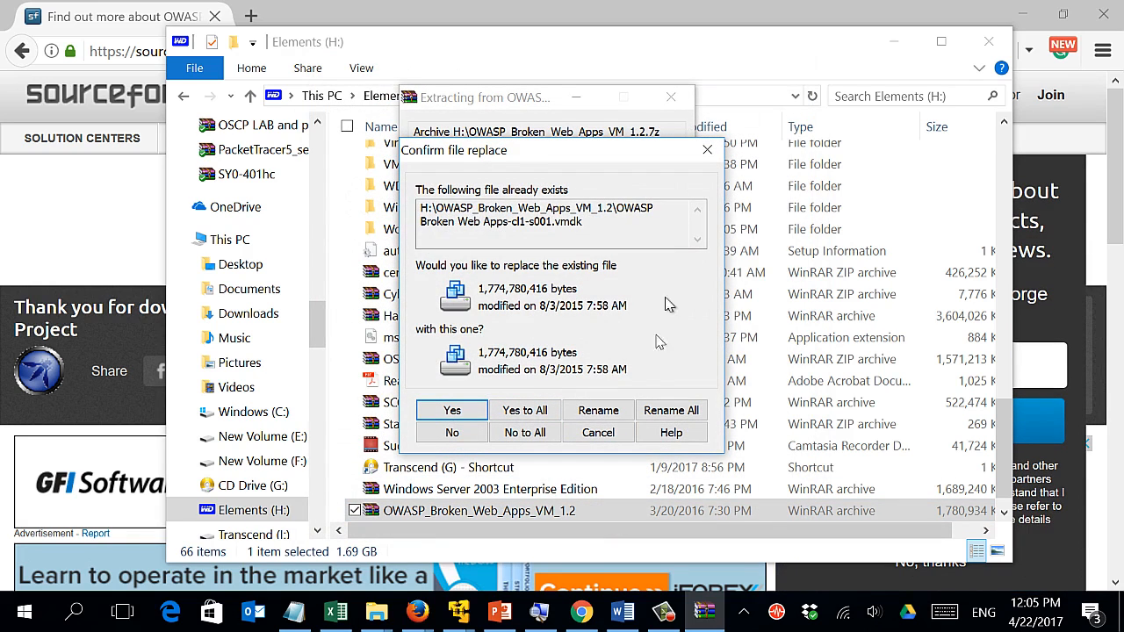
{"action": "left_click", "coordinate": [599, 433]}
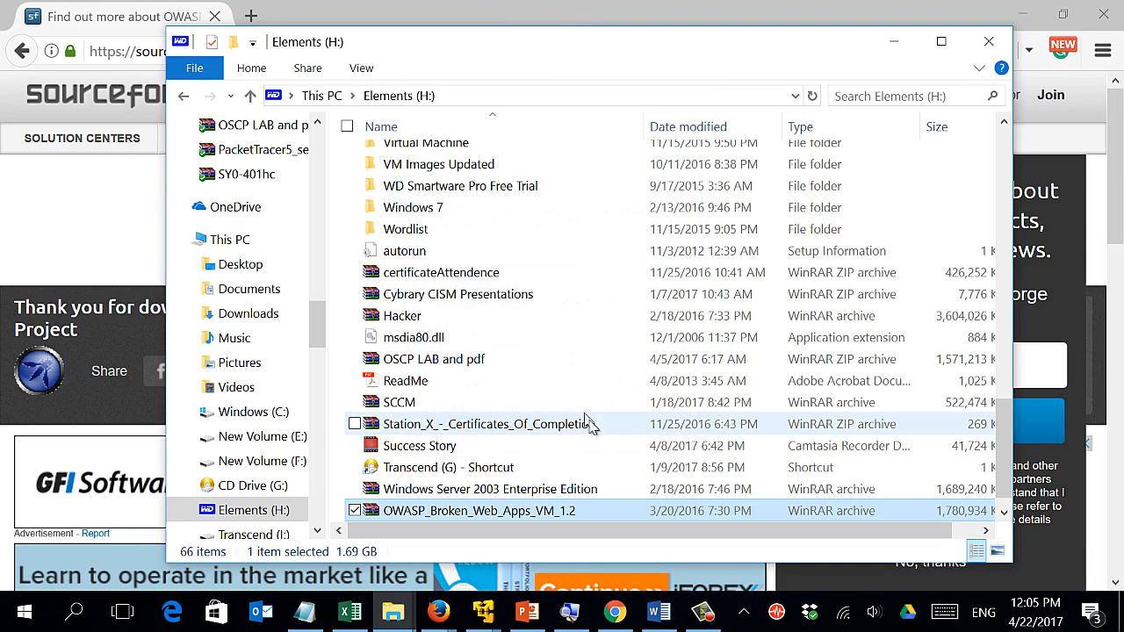
Scroll through the Elements (H:) drive listing to locate the OWASP items.
{"action": "scroll", "coordinate": [591, 430], "scroll_direction": "up", "scroll_amount": 15}
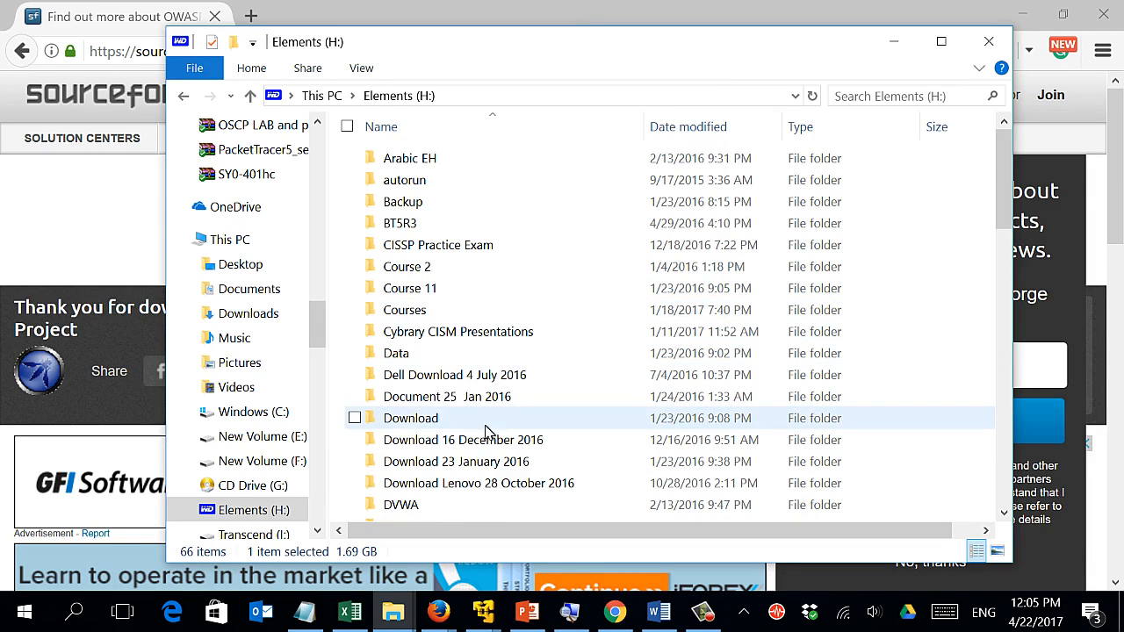
{"action": "scroll", "coordinate": [476, 421], "scroll_direction": "down", "scroll_amount": 6}
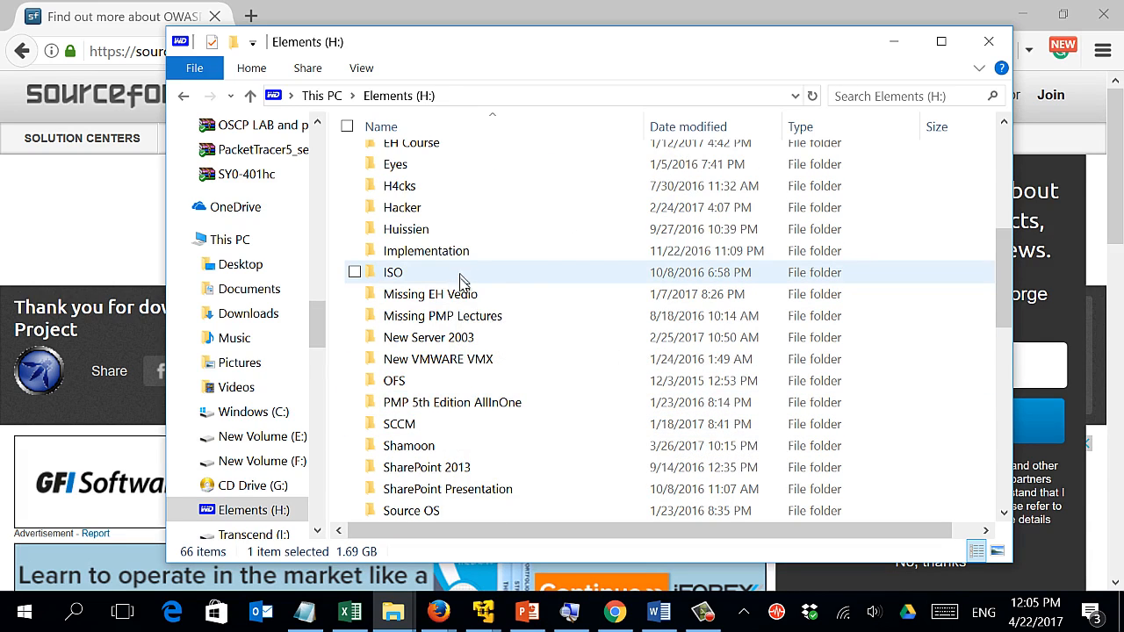
{"action": "scroll", "coordinate": [463, 294], "scroll_direction": "down", "scroll_amount": 2}
{"action": "scroll", "coordinate": [467, 346], "scroll_direction": "up", "scroll_amount": 2}
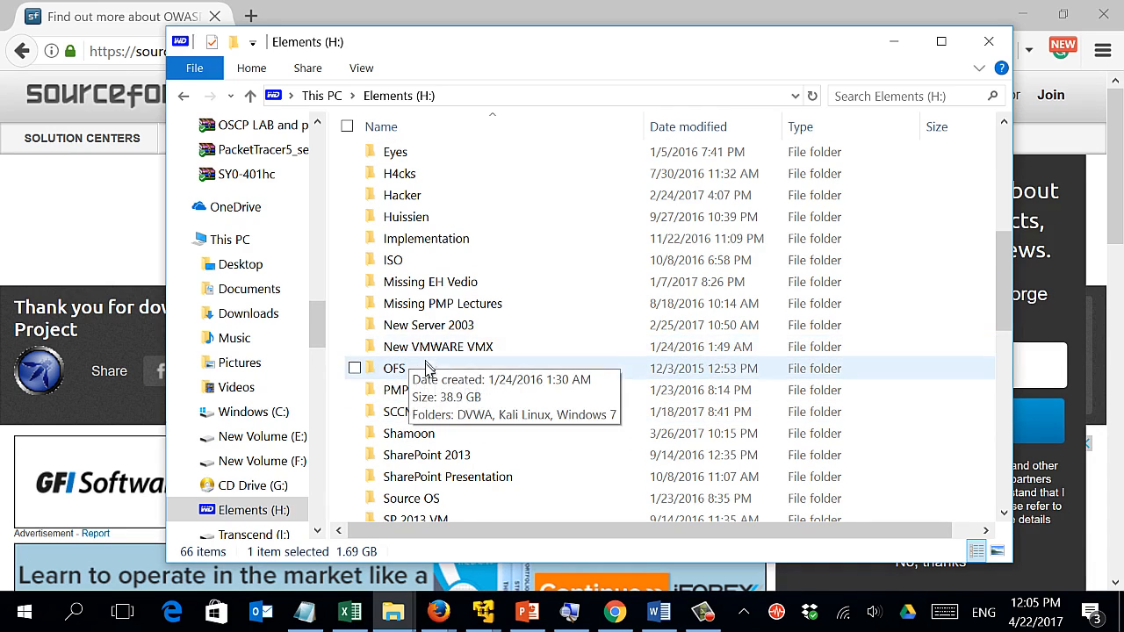
{"action": "scroll", "coordinate": [428, 372], "scroll_direction": "up", "scroll_amount": 2}
{"action": "scroll", "coordinate": [426, 372], "scroll_direction": "down", "scroll_amount": 12}
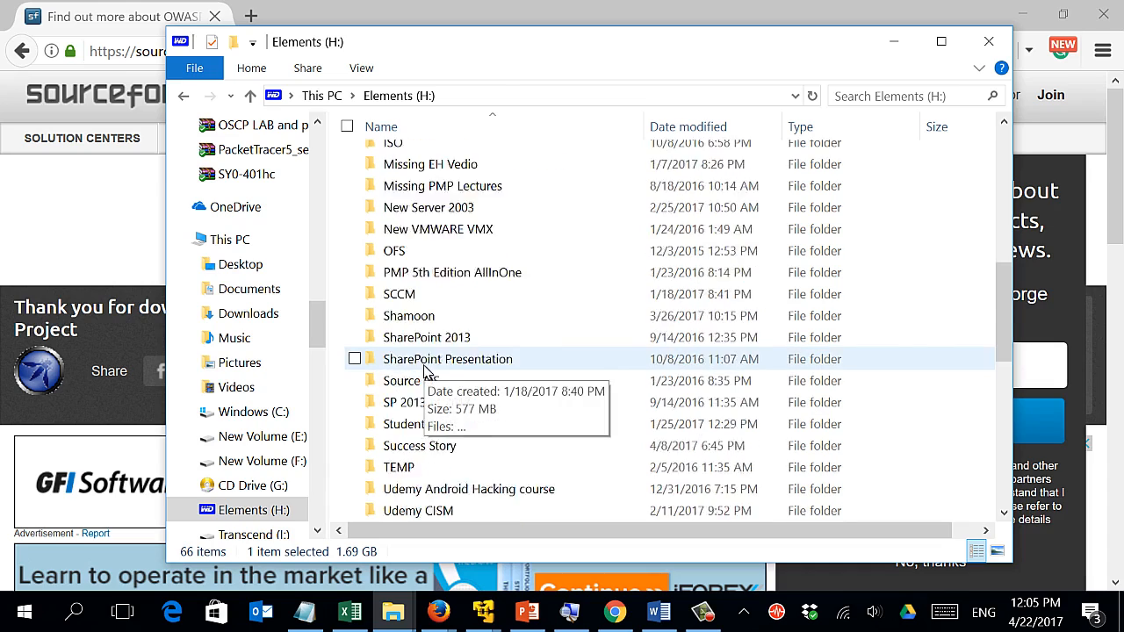
{"action": "scroll", "coordinate": [421, 373], "scroll_direction": "up", "scroll_amount": 5}
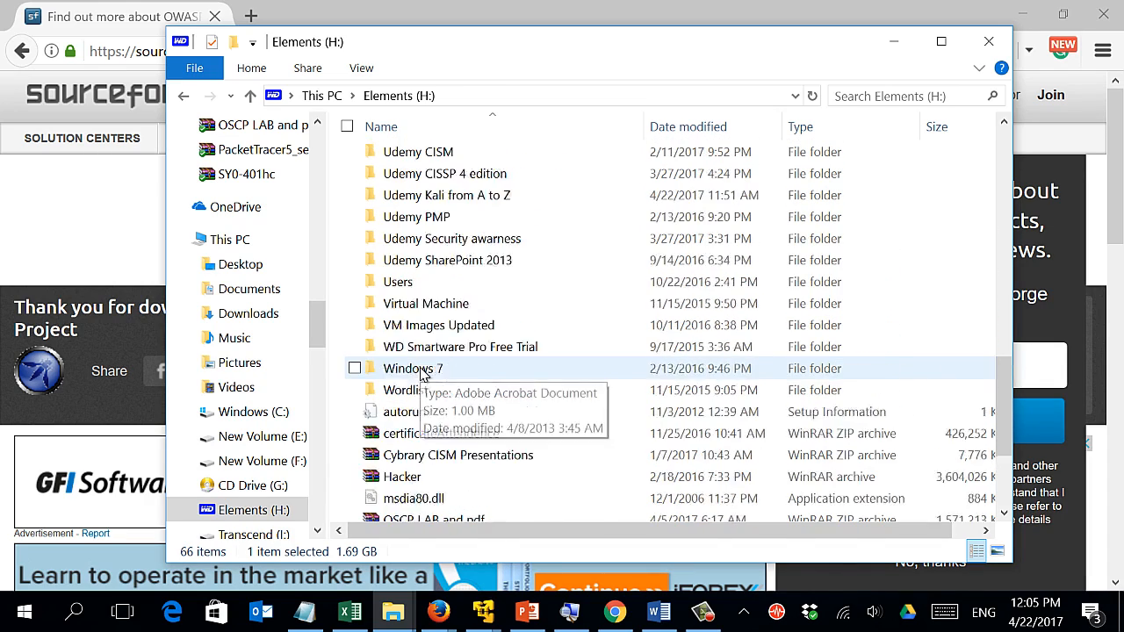
{"action": "scroll", "coordinate": [425, 316], "scroll_direction": "up", "scroll_amount": 4}
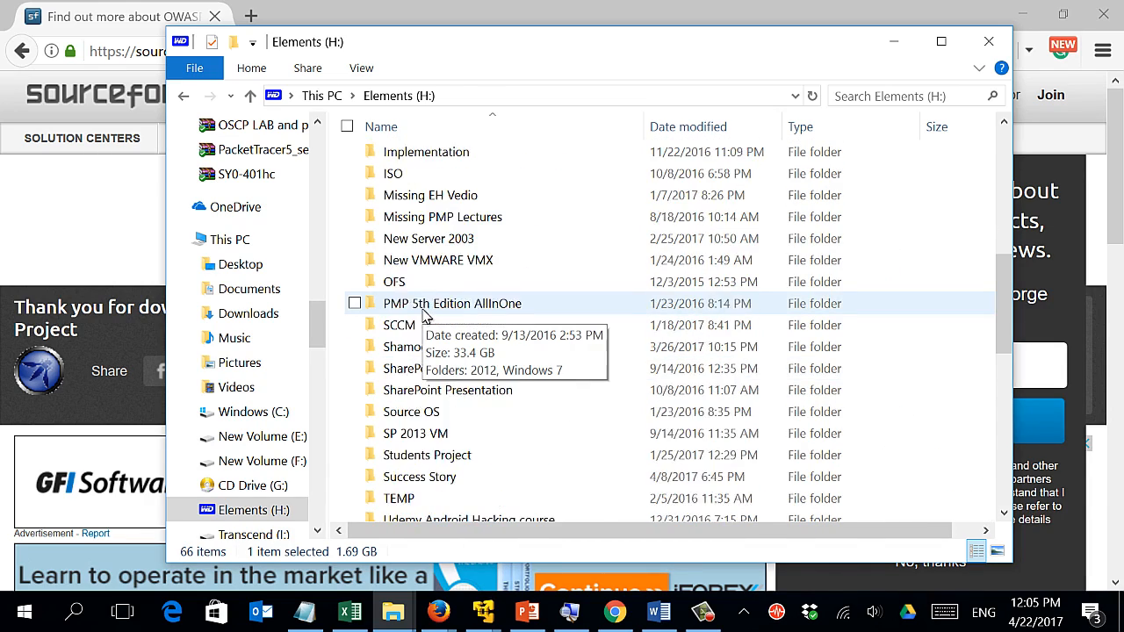
{"action": "scroll", "coordinate": [424, 314], "scroll_direction": "up", "scroll_amount": 2}
Open the extracted OWASP_Broken_Web_Apps_VM_1.2 folder, then close File Explorer.
{"action": "left_click", "coordinate": [426, 309]}
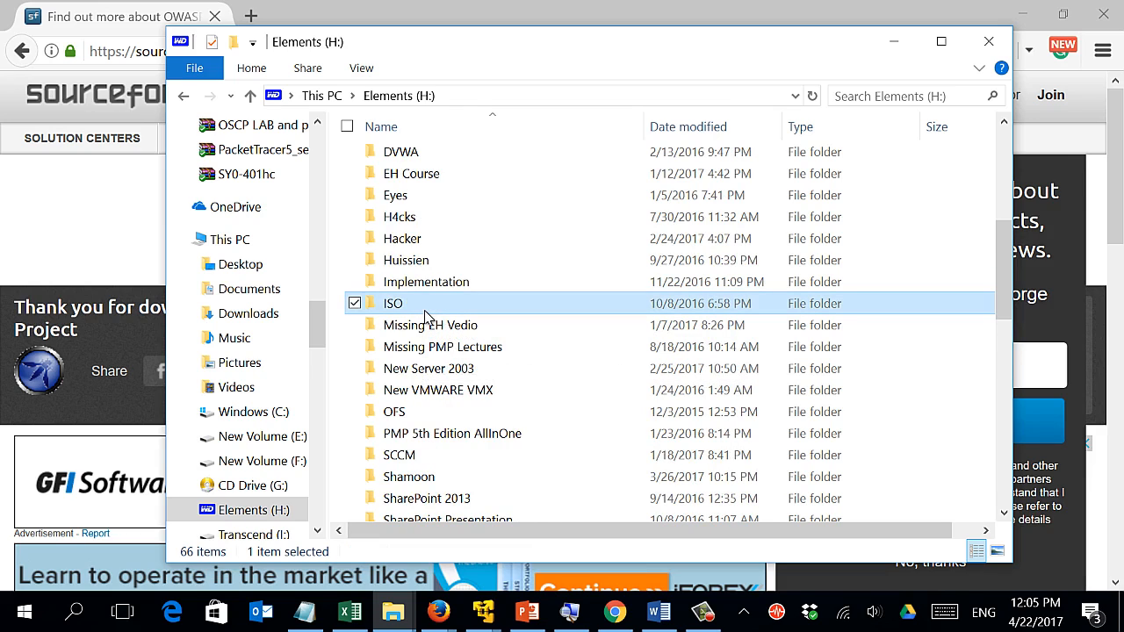
{"action": "key", "text": "o"}
{"action": "key", "text": "o"}
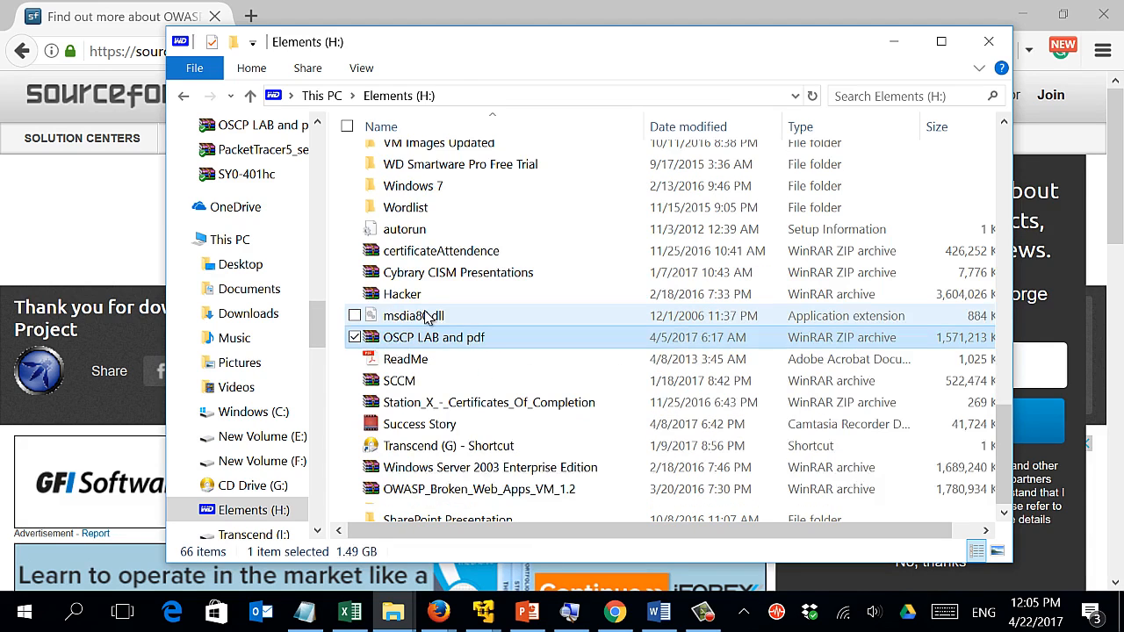
{"action": "key", "text": "o"}
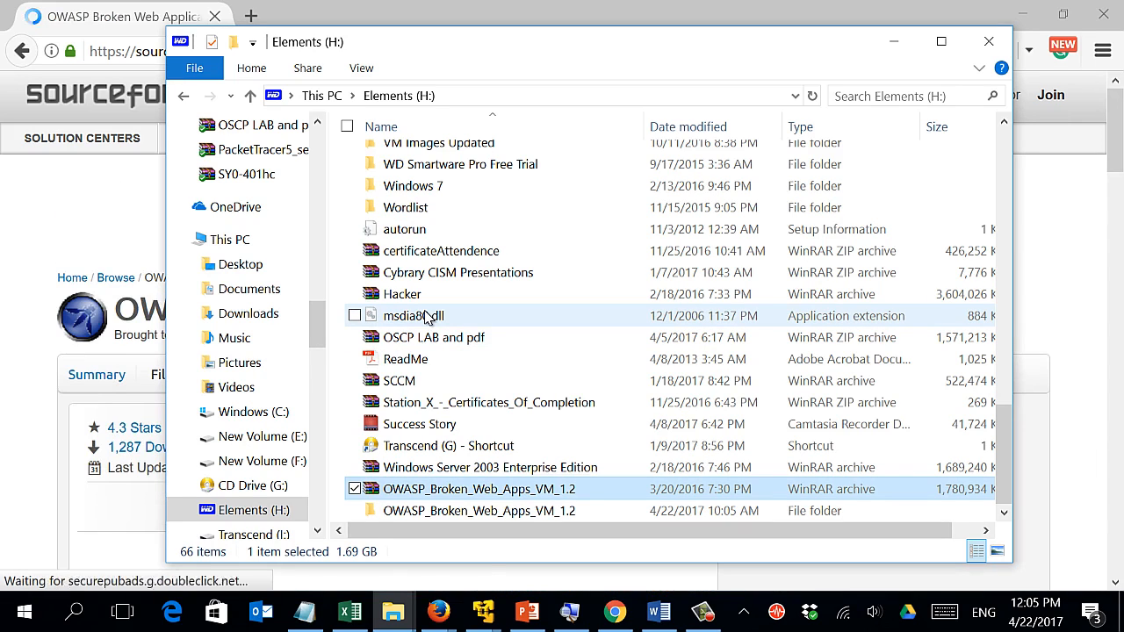
{"action": "key", "text": "o"}
{"action": "key", "text": "Return"}
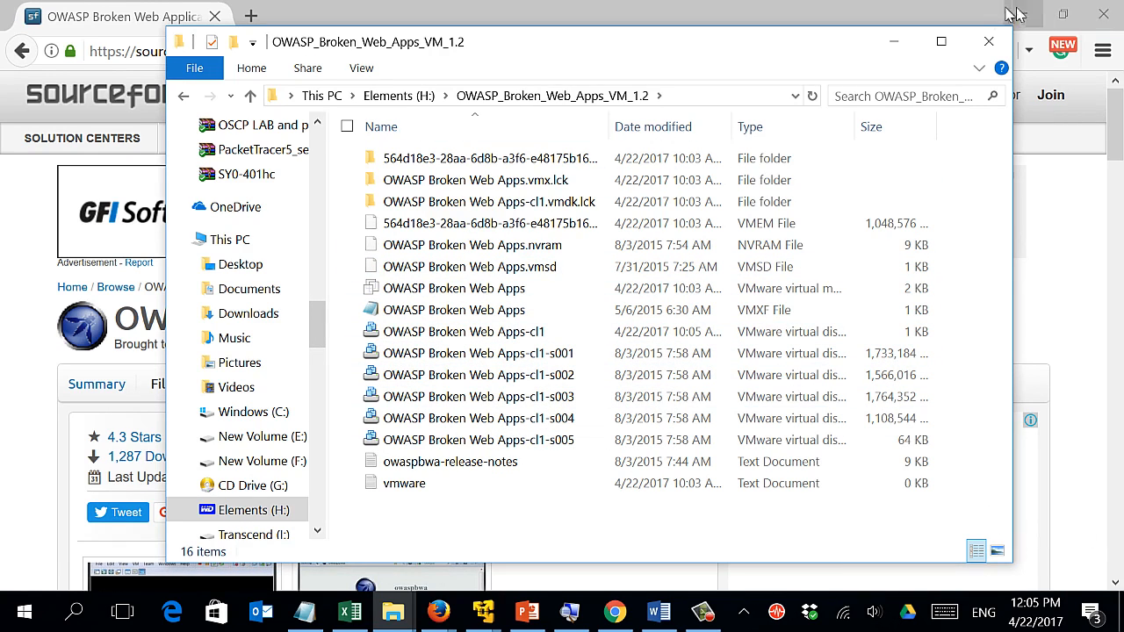
{"action": "left_click", "coordinate": [989, 41]}
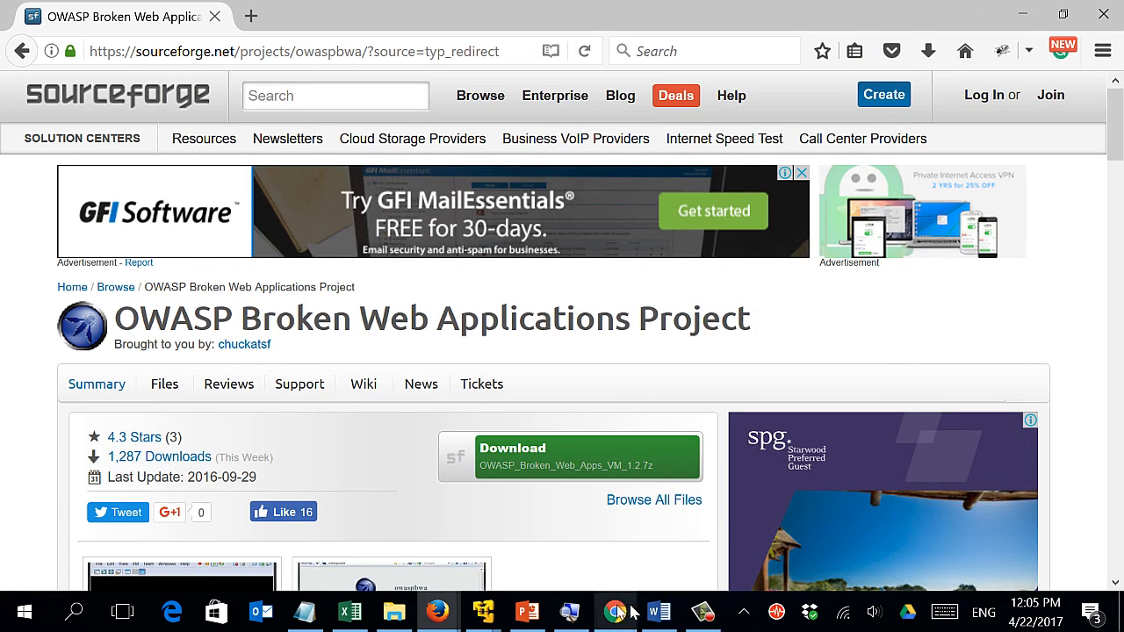
Launch VMware Workstation 12 Player from the taskbar jump list and minimize Firefox.
{"action": "right_click", "coordinate": [488, 615]}
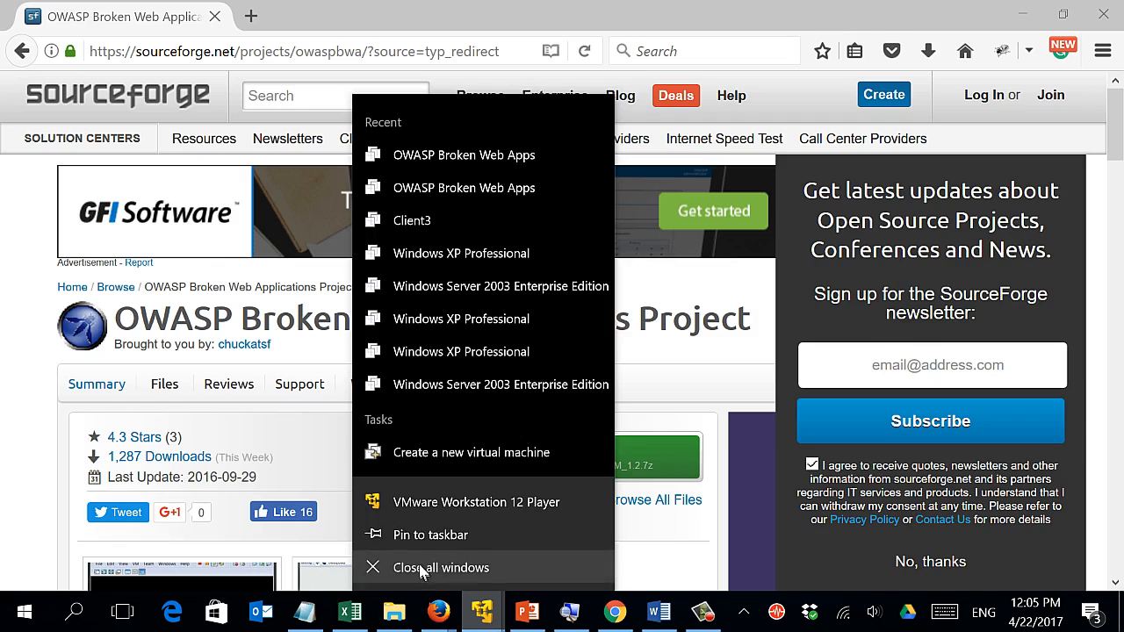
{"action": "left_click", "coordinate": [403, 505]}
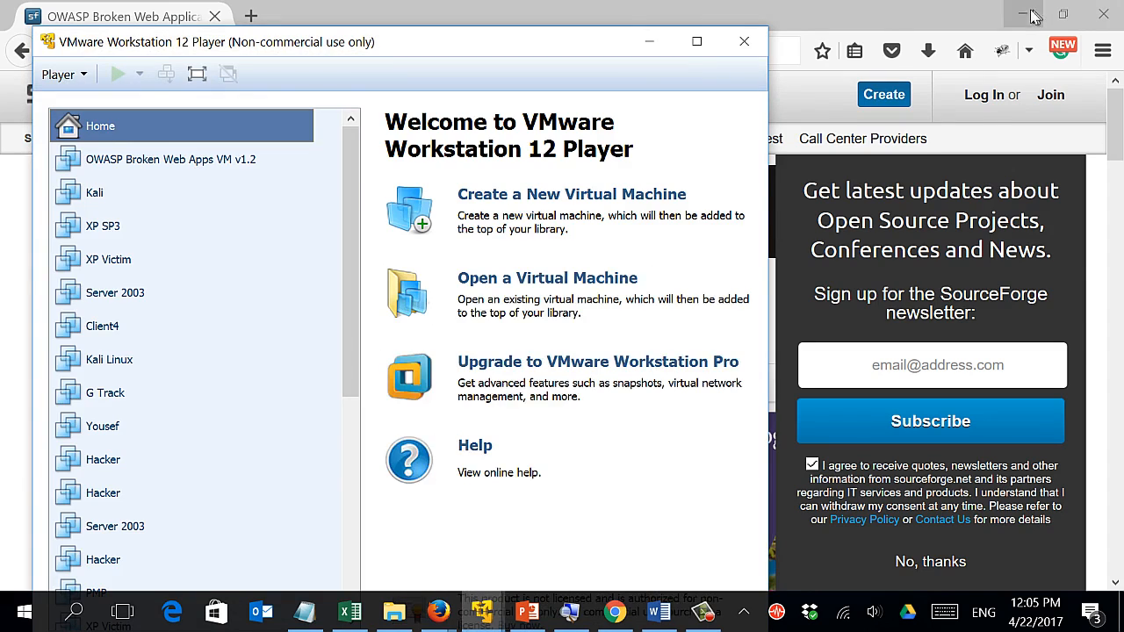
{"action": "left_click", "coordinate": [1034, 18]}
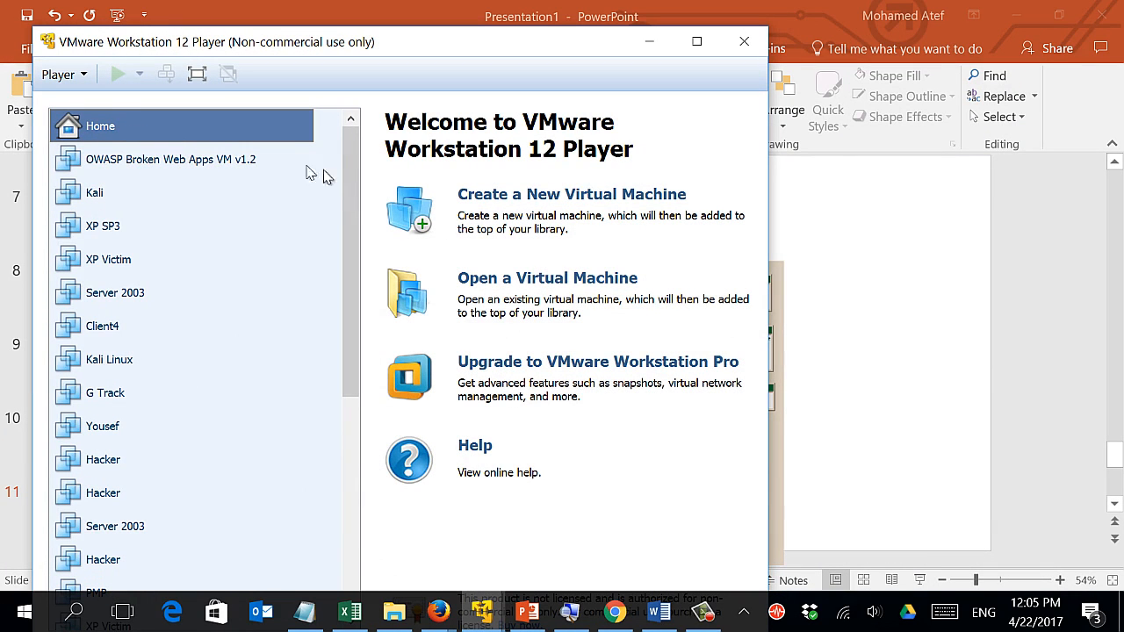
{"action": "left_click", "coordinate": [532, 281]}
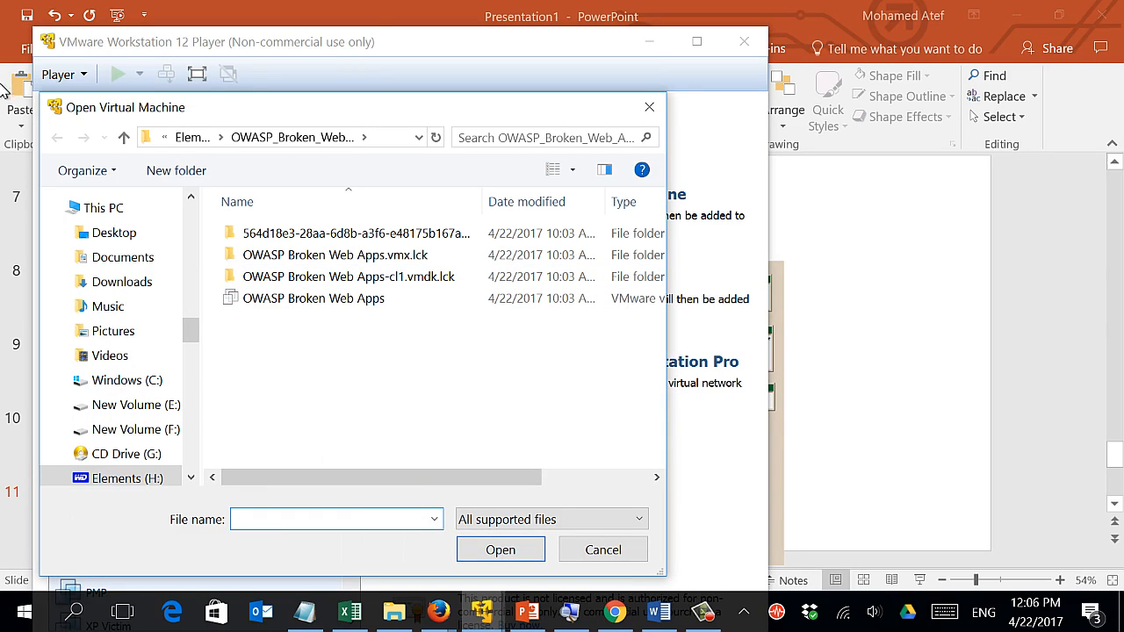
{"action": "left_click", "coordinate": [189, 138]}
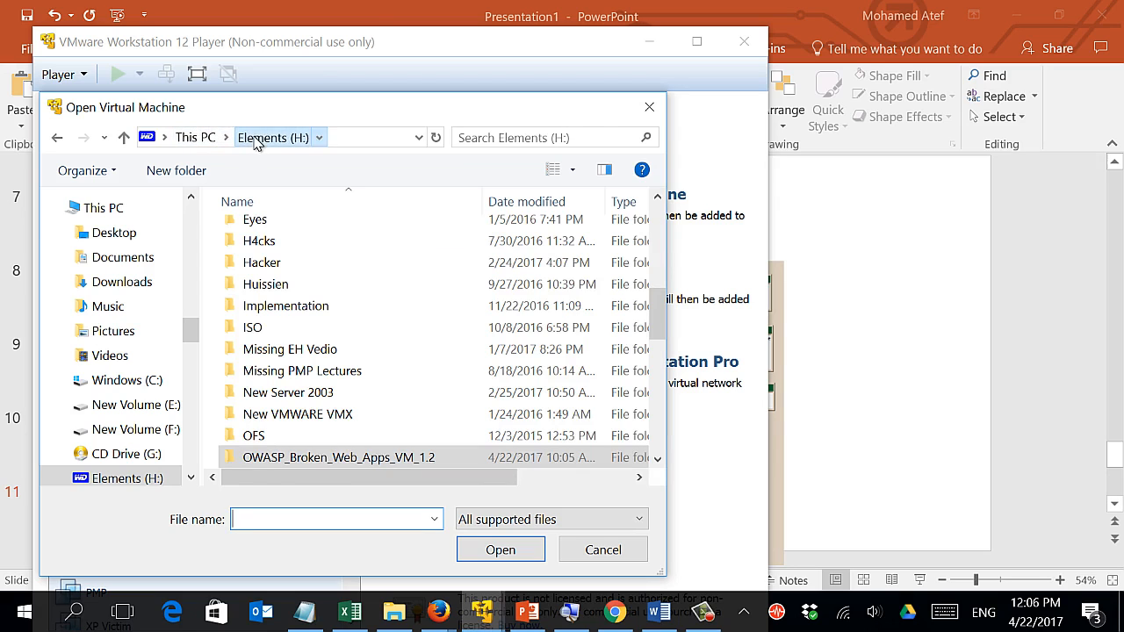
{"action": "double_click", "coordinate": [324, 457]}
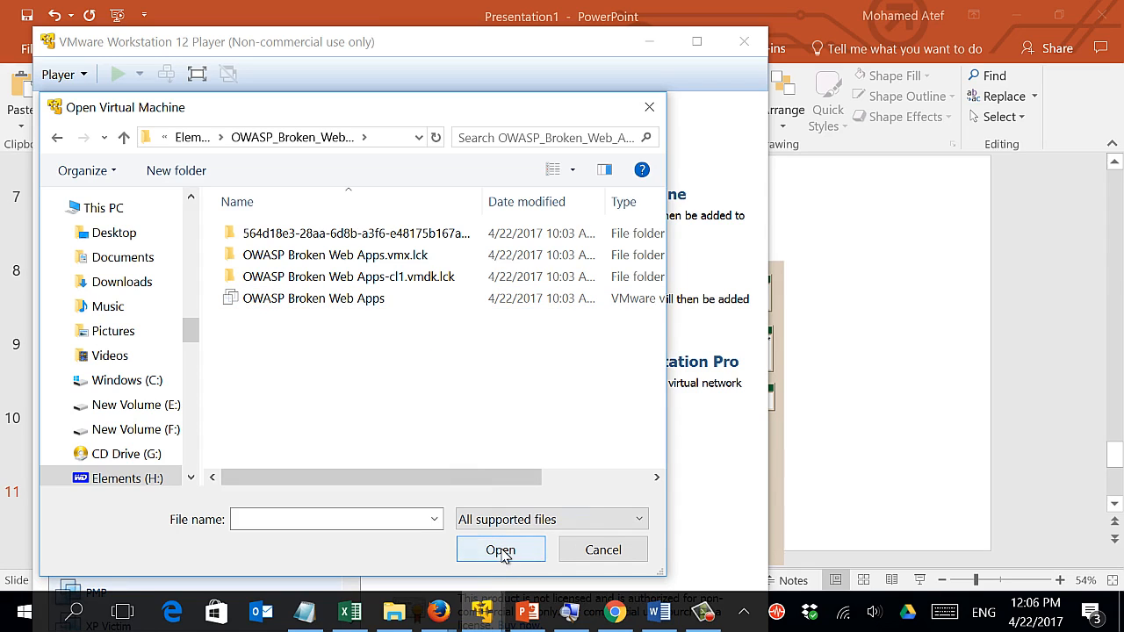
{"action": "left_click", "coordinate": [620, 549]}
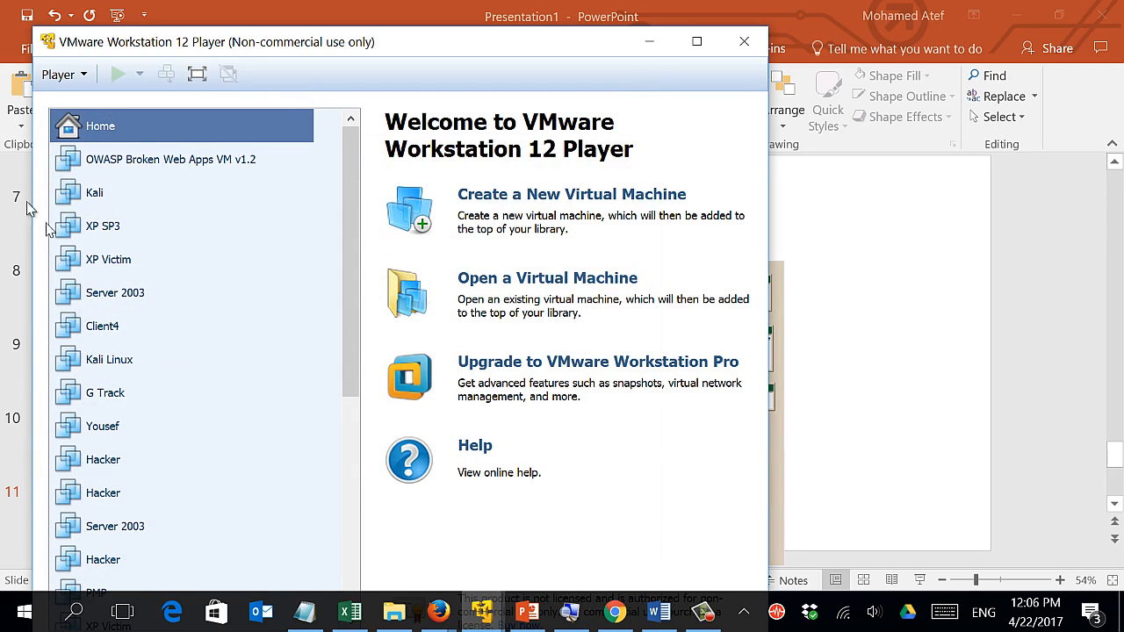
Try powering on OWASP Broken Web Apps VM v1.2, cancel the in-use warning, and preview VMware windows.
{"action": "left_click", "coordinate": [99, 165]}
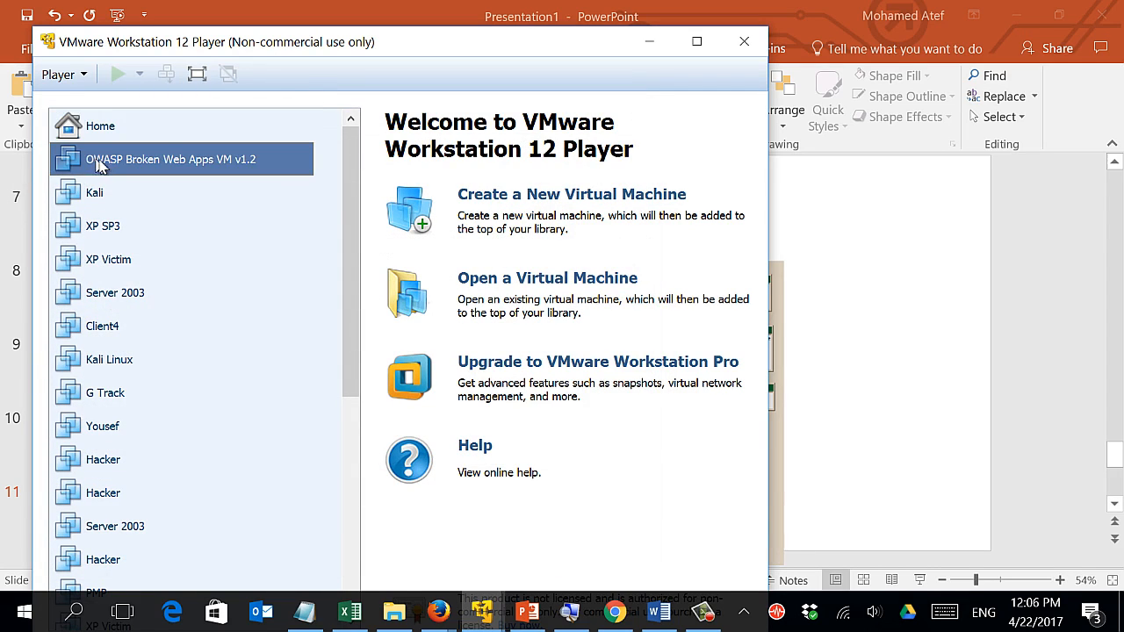
{"action": "right_click", "coordinate": [110, 167]}
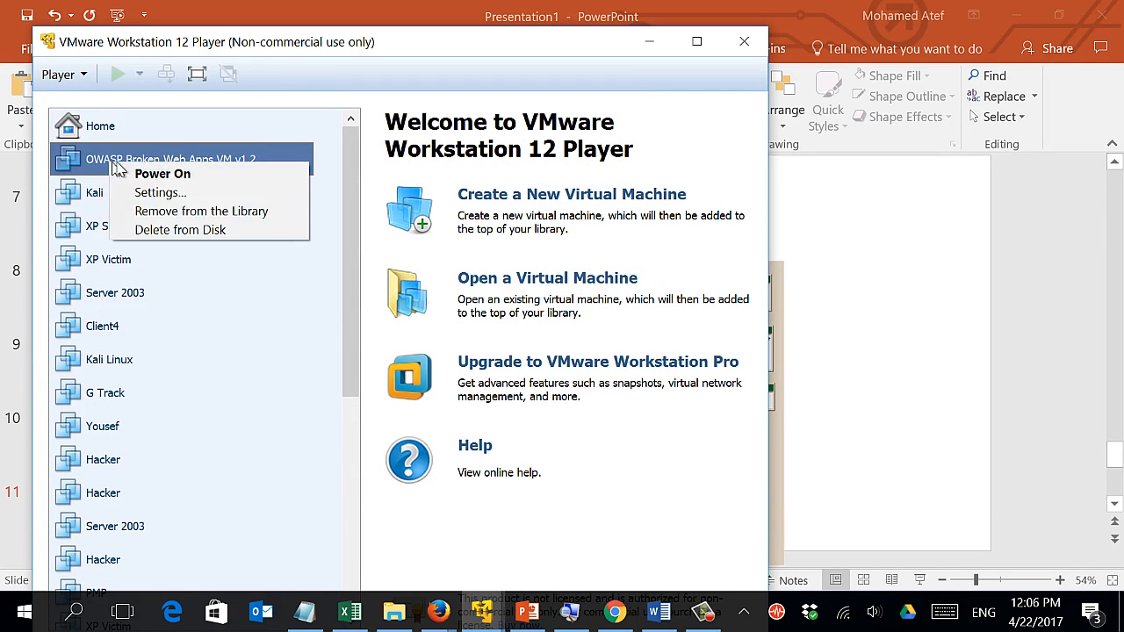
{"action": "left_click", "coordinate": [130, 175]}
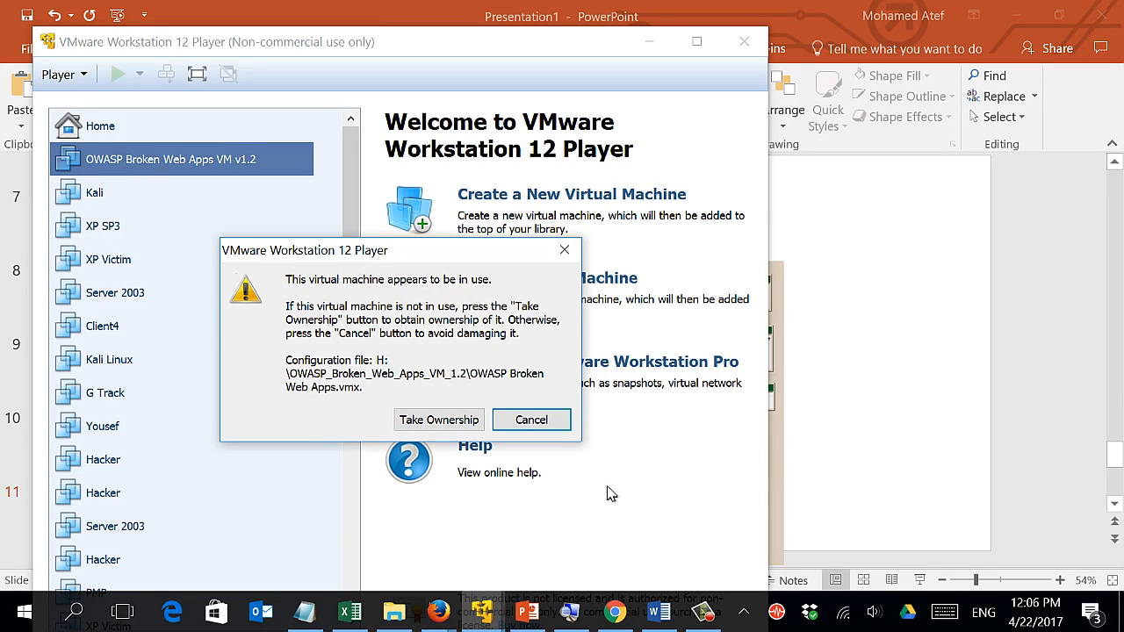
{"action": "left_click", "coordinate": [529, 419]}
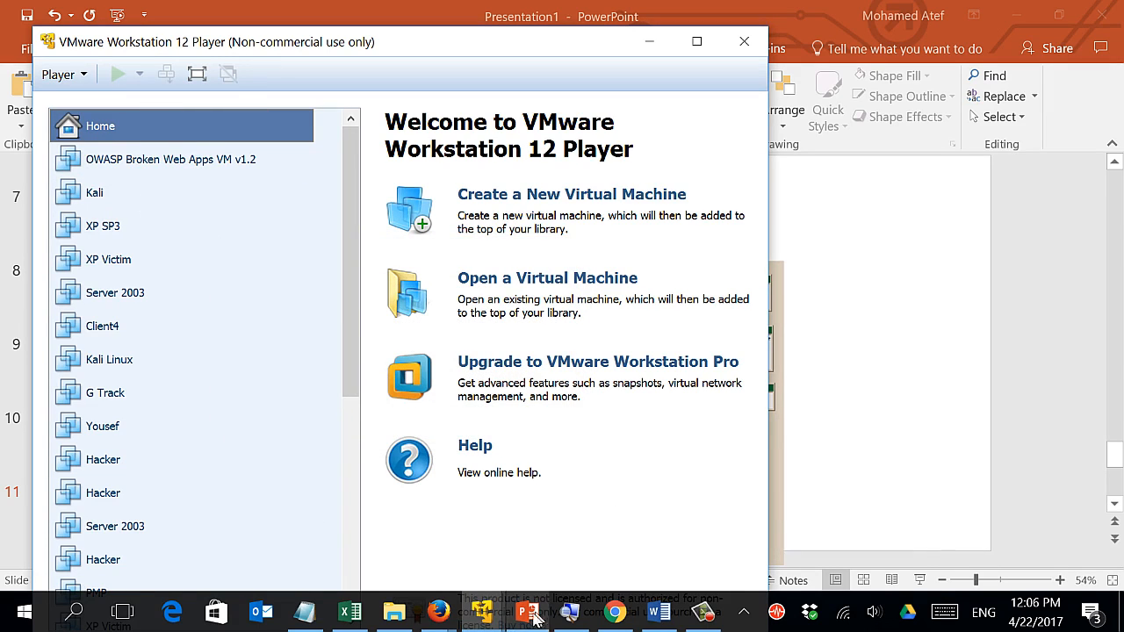
{"action": "left_click", "coordinate": [483, 615]}
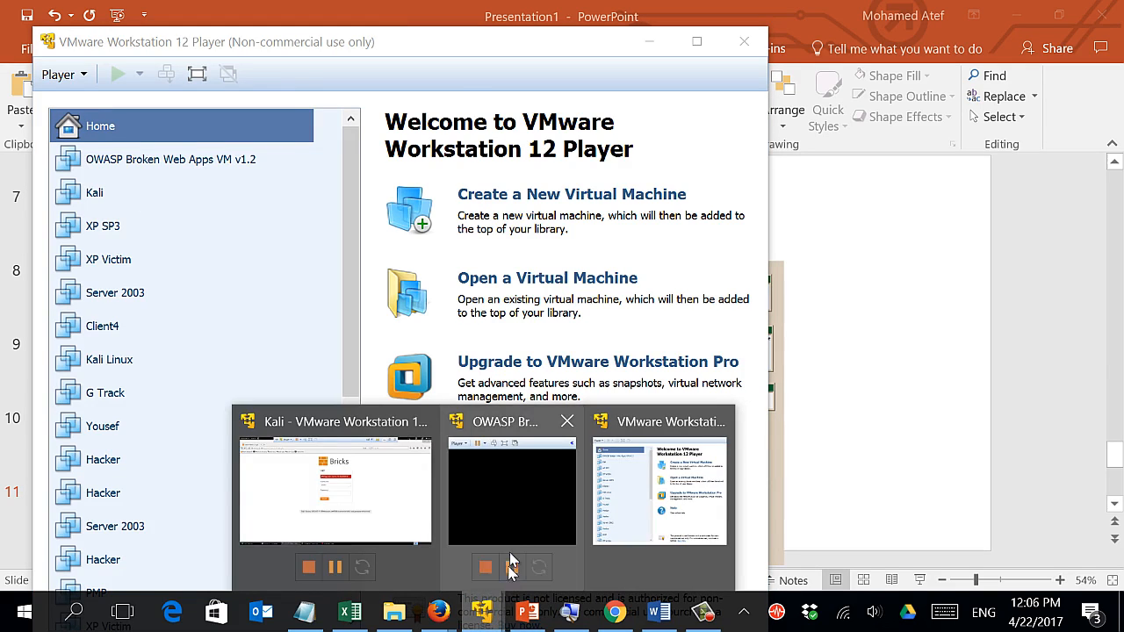
Shut down the guest in the running OWASP VM window and confirm the power-off.
{"action": "left_click", "coordinate": [511, 501]}
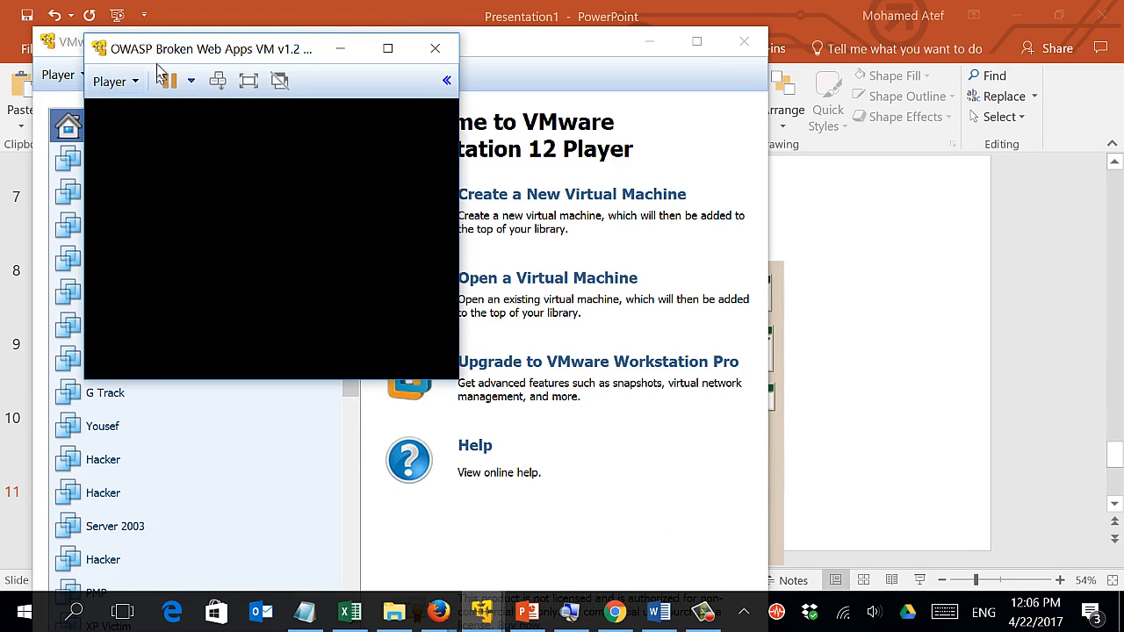
{"action": "left_click", "coordinate": [191, 80]}
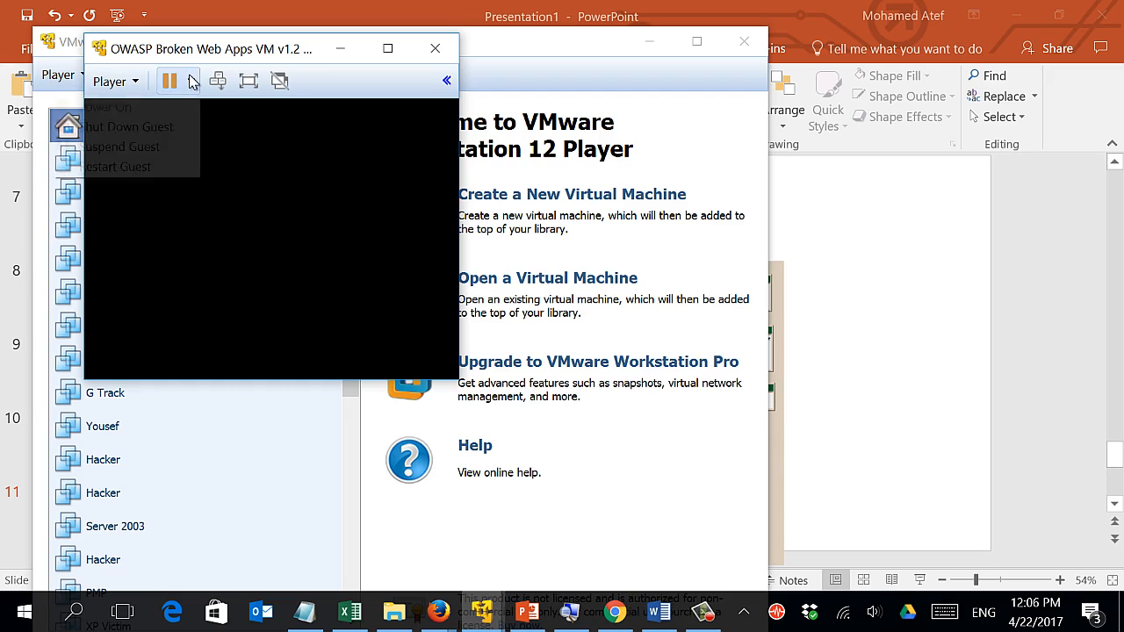
{"action": "left_click", "coordinate": [182, 128]}
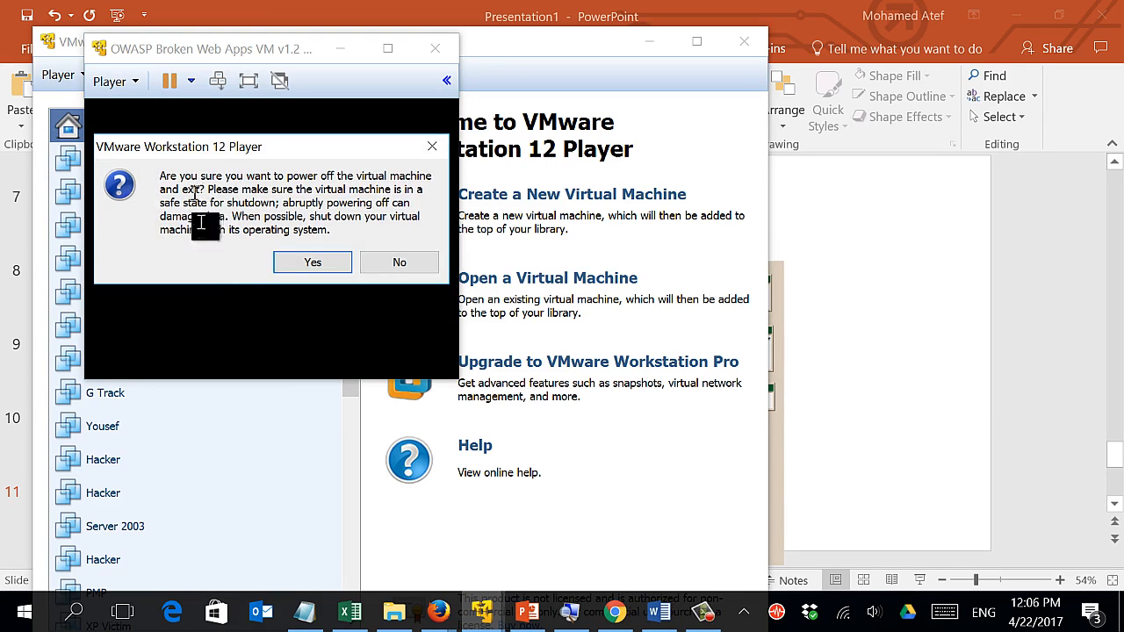
{"action": "left_click", "coordinate": [322, 264]}
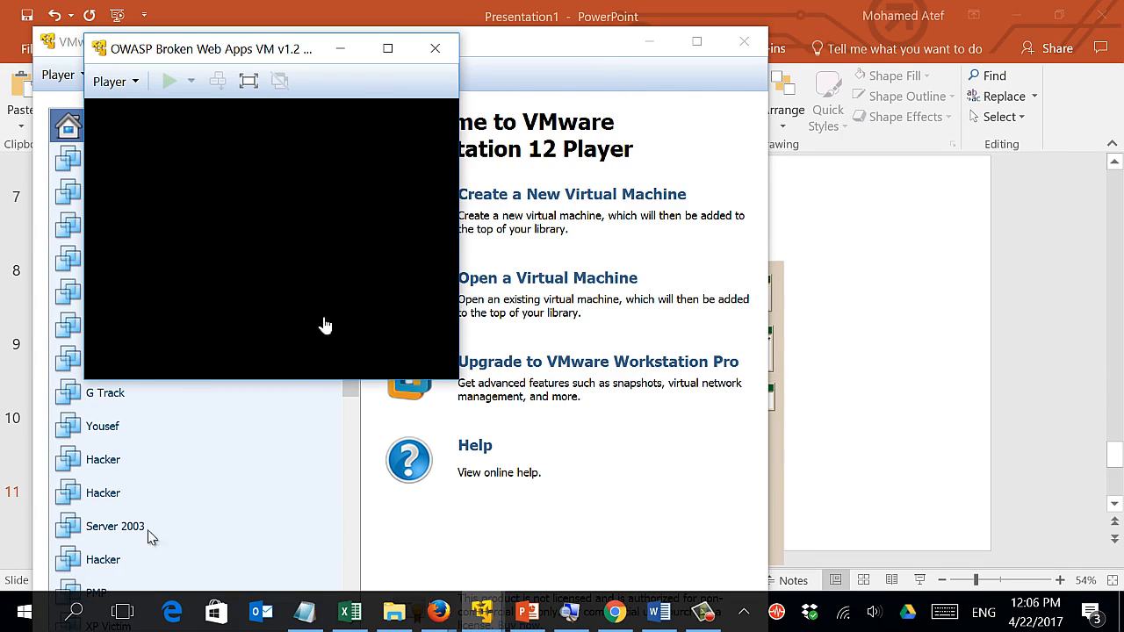
Select OWASP Broken Web Apps VM v1.2 in the library and play it.
{"action": "left_click", "coordinate": [481, 608]}
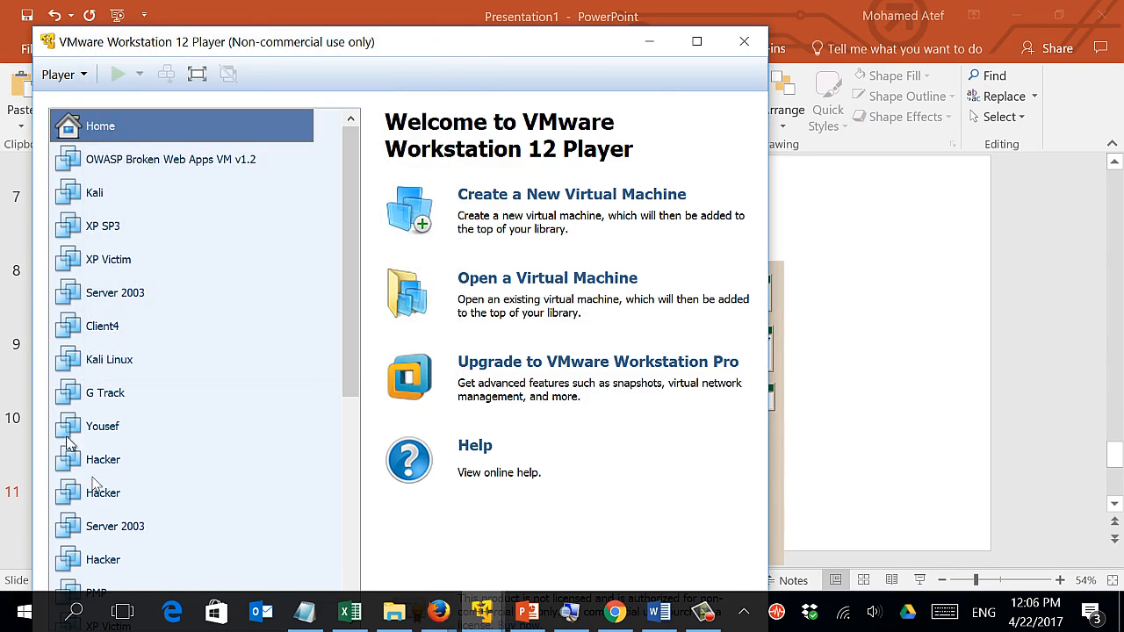
{"action": "left_click", "coordinate": [114, 165]}
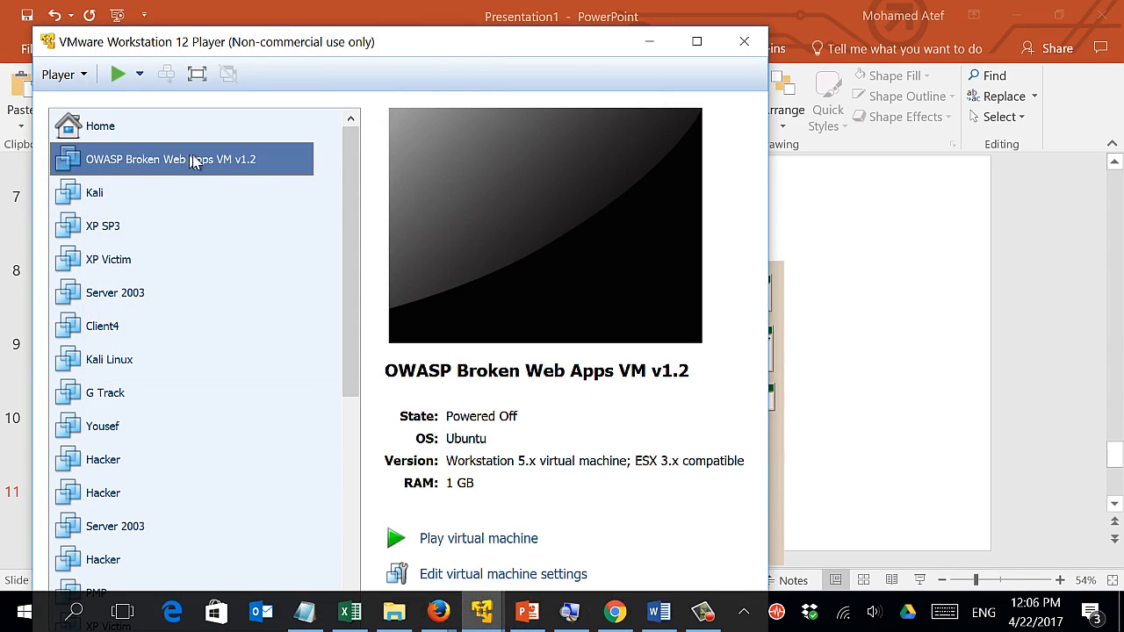
{"action": "left_click", "coordinate": [449, 540]}
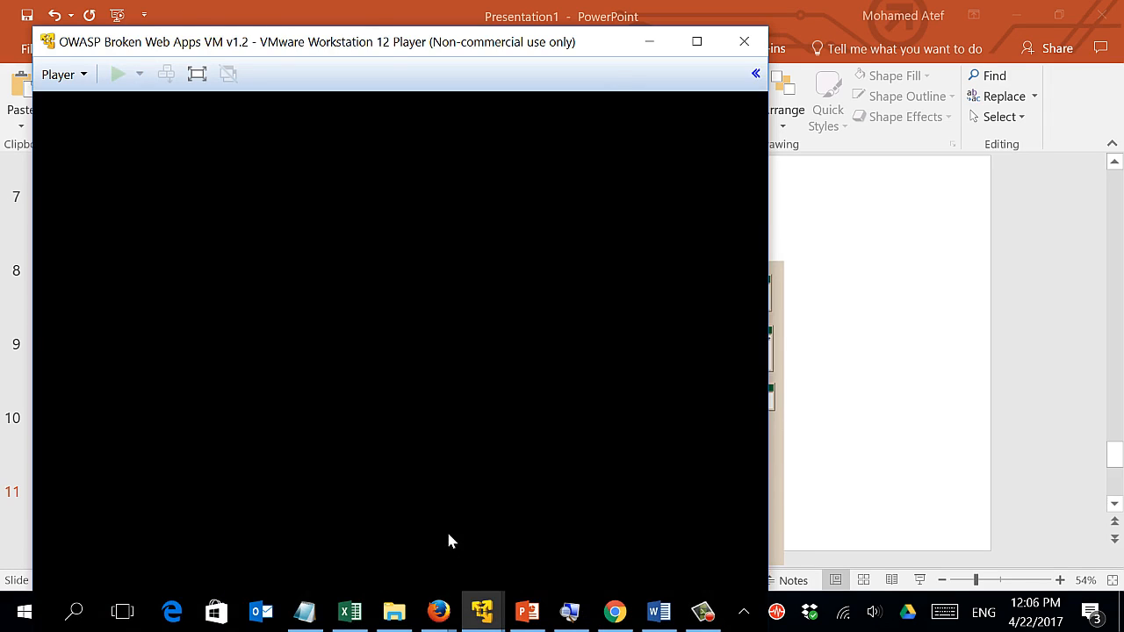
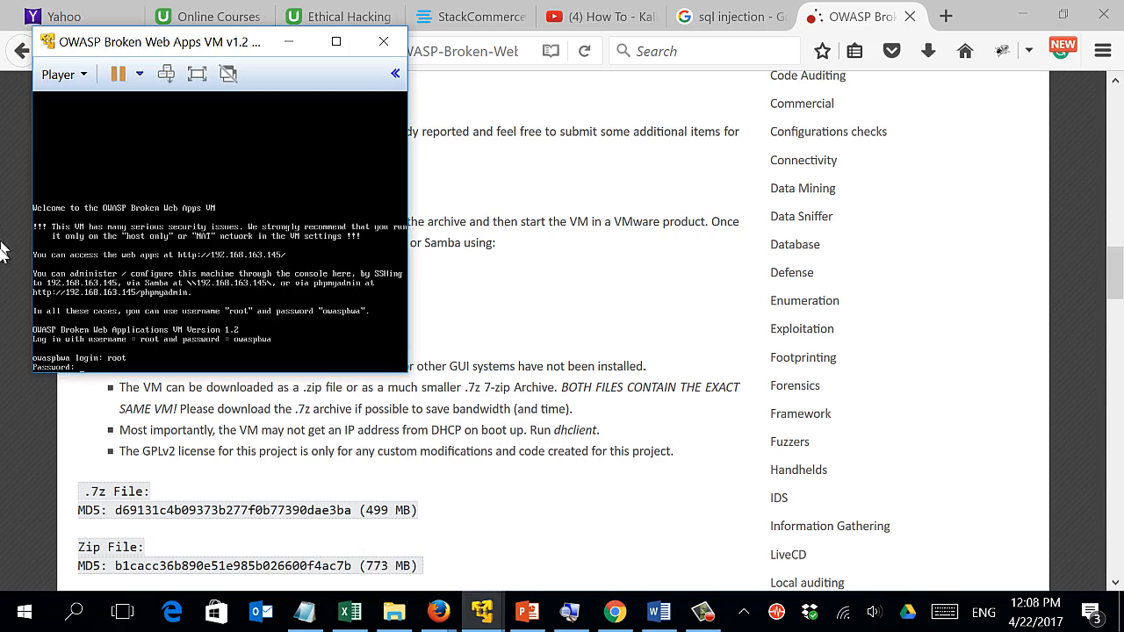
Log into the OWASP VM console as root with the account password, then enter ifconfig.
{"action": "left_click", "coordinate": [110, 367]}
{"action": "key", "text": "Return"}
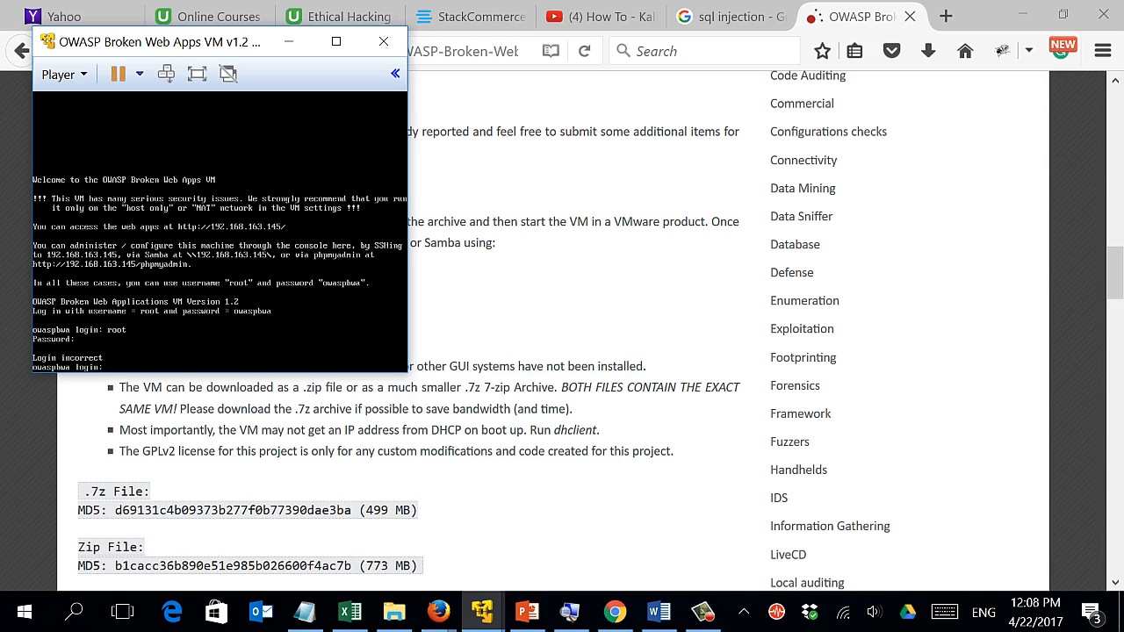
{"action": "type", "text": "root"}
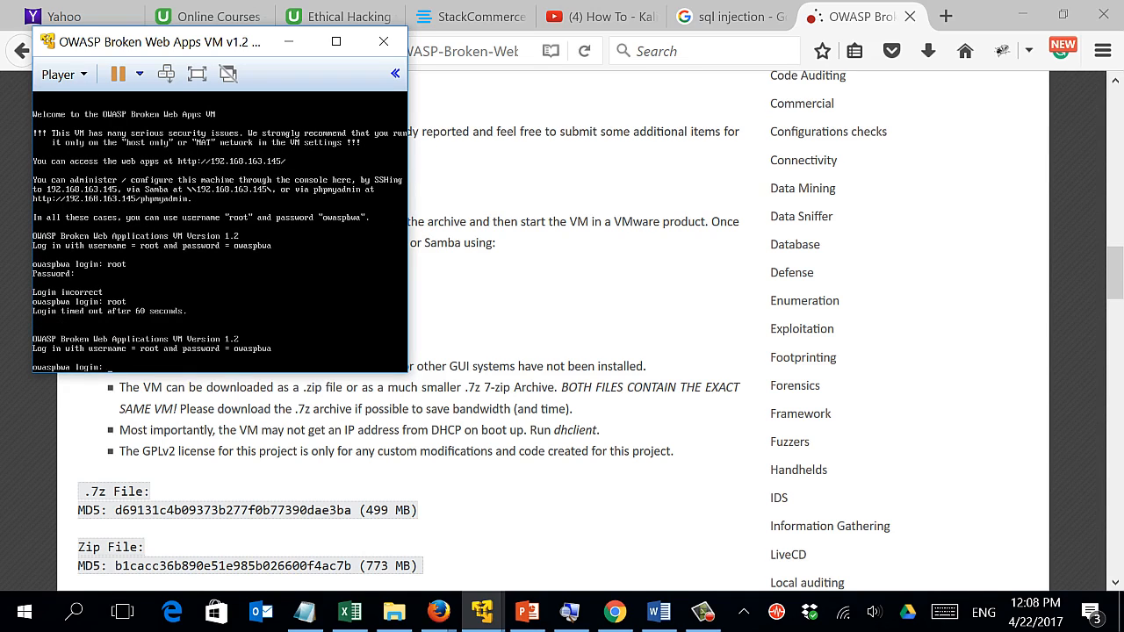
{"action": "type", "text": "root"}
{"action": "key", "text": "Return"}
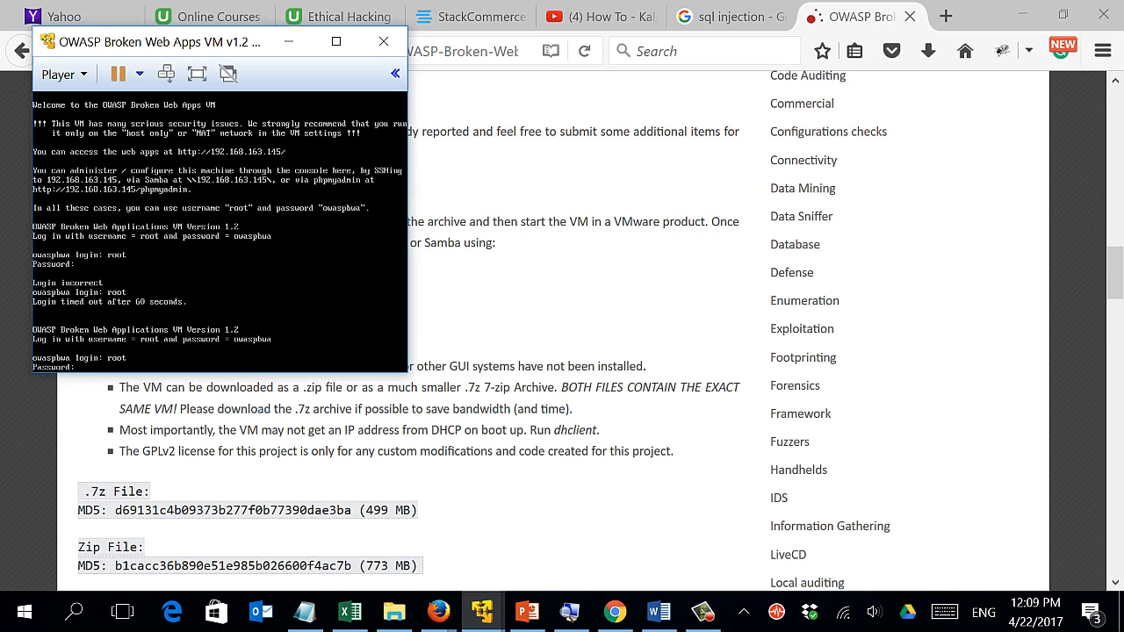
{"action": "key", "text": "Return"}
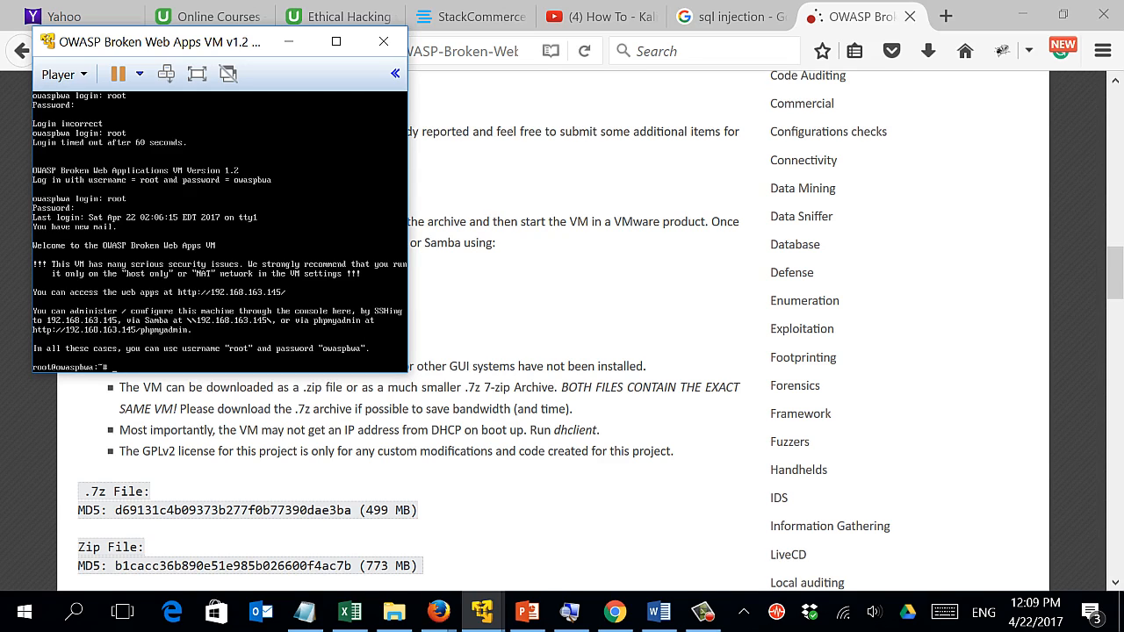
{"action": "type", "text": "ifconfig"}
Run ifconfig to show eth0's address, 192.168.163.145.
{"action": "key", "text": "Return"}
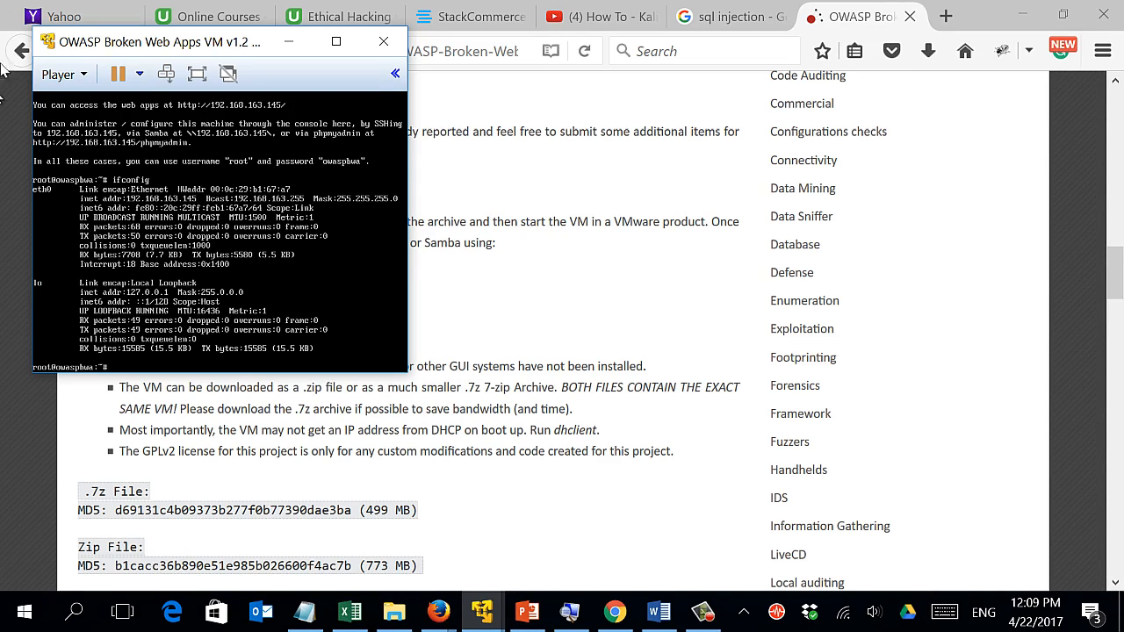
Switch to the Kali VM from the taskbar preview and enter its lock-screen password.
{"action": "mouse_move", "coordinate": [486, 620]}
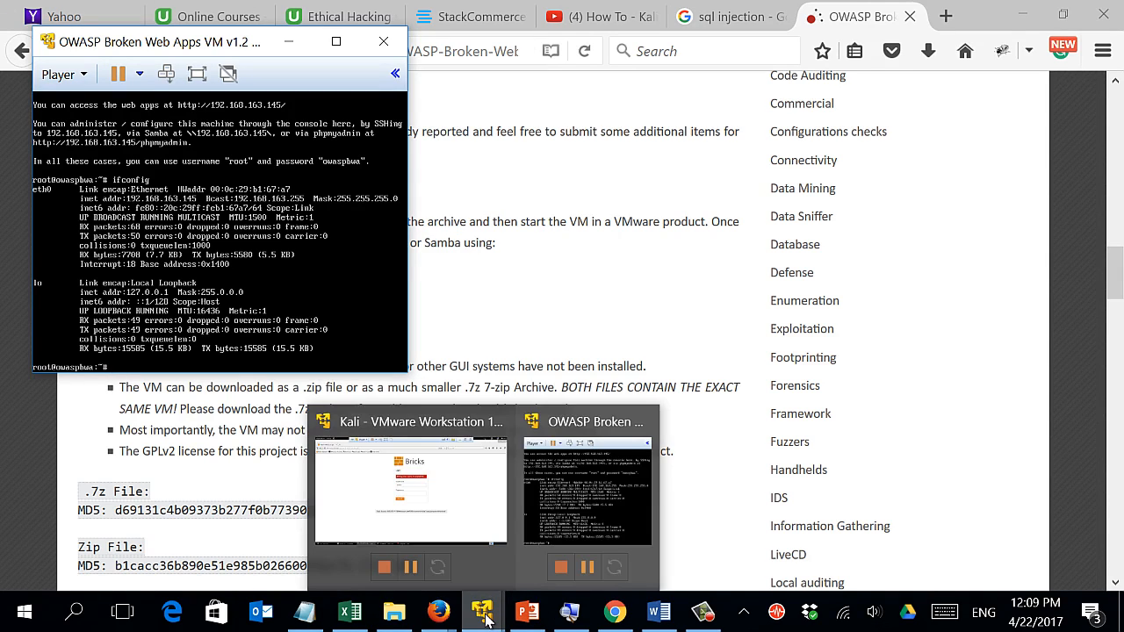
{"action": "left_click", "coordinate": [420, 509]}
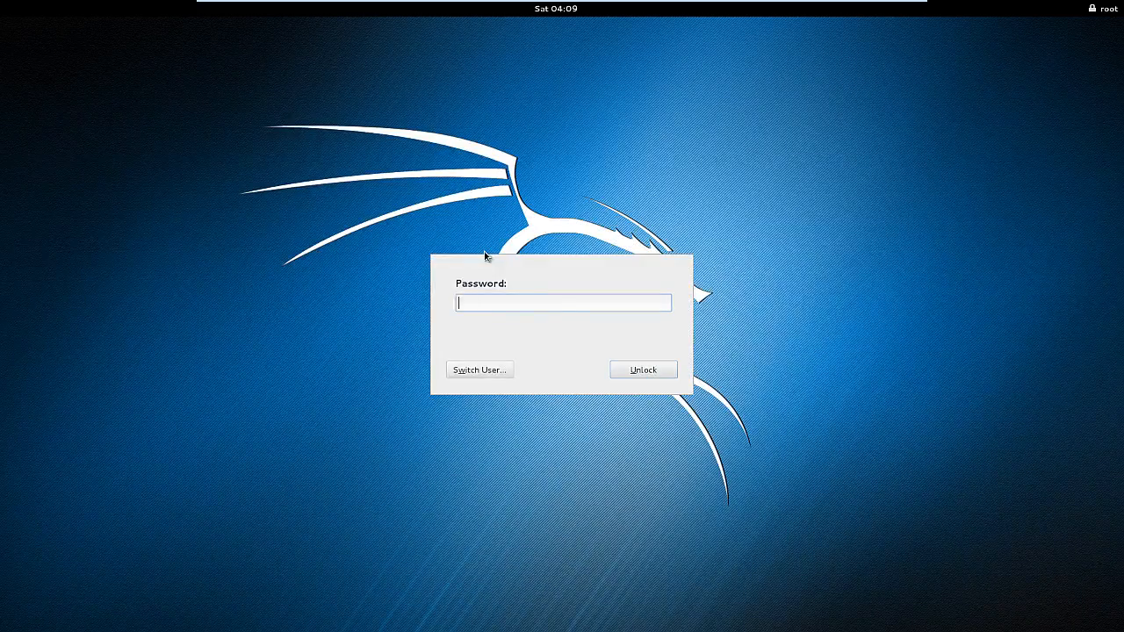
{"action": "type", "text": "t**********"}
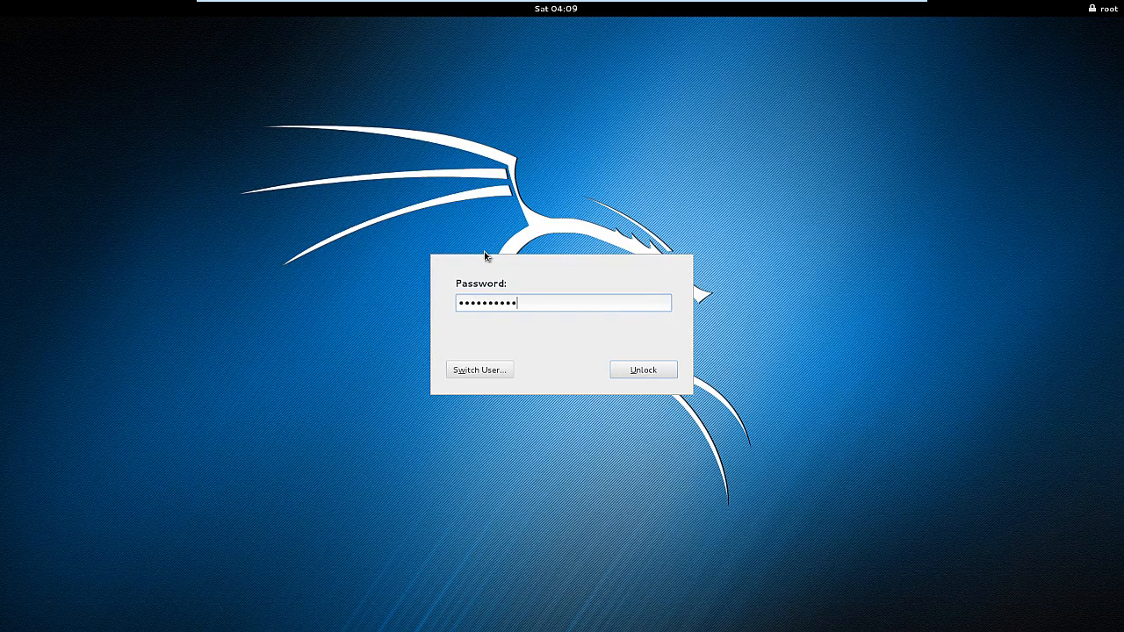
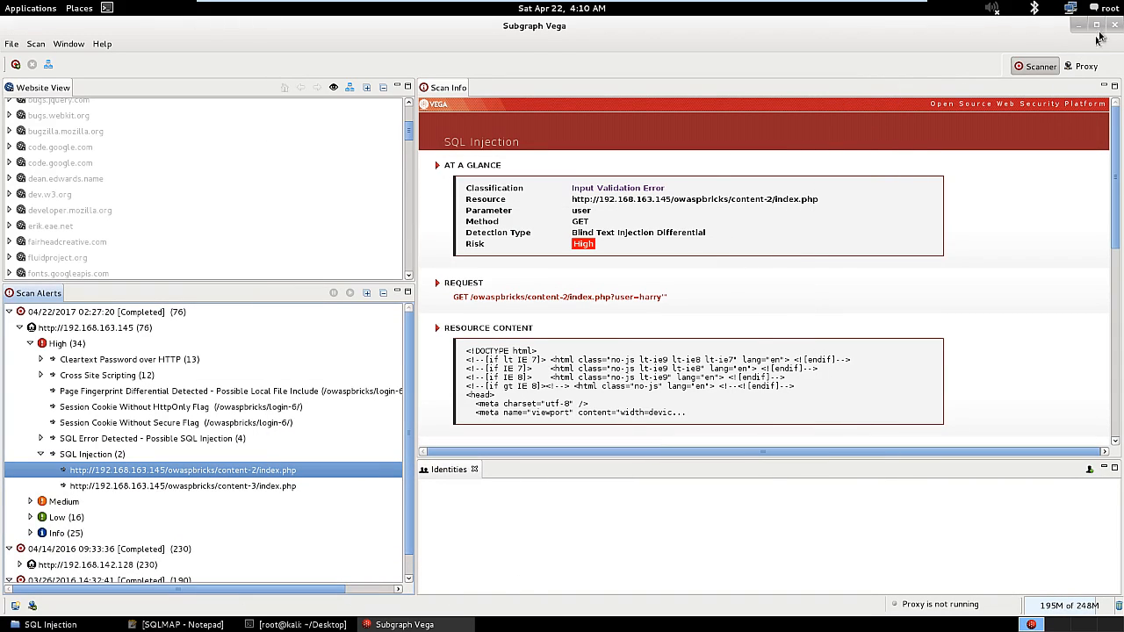
Close Subgraph Vega, minimize the SQL Injection folder, and show the Applications > Internet menu.
{"action": "left_click", "coordinate": [1113, 30]}
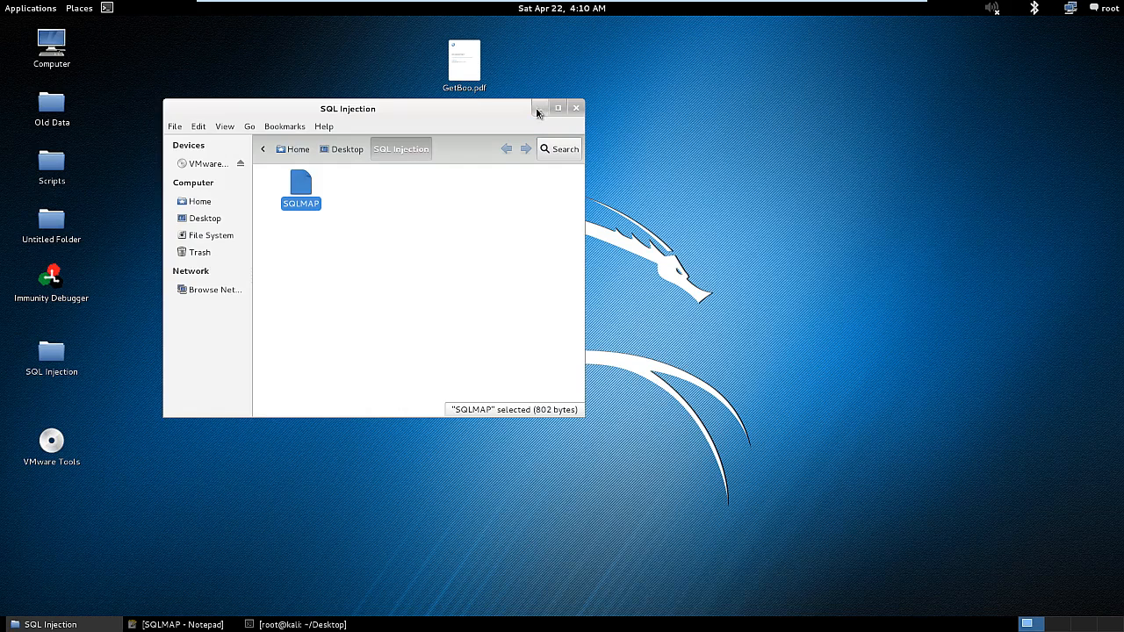
{"action": "left_click", "coordinate": [540, 108]}
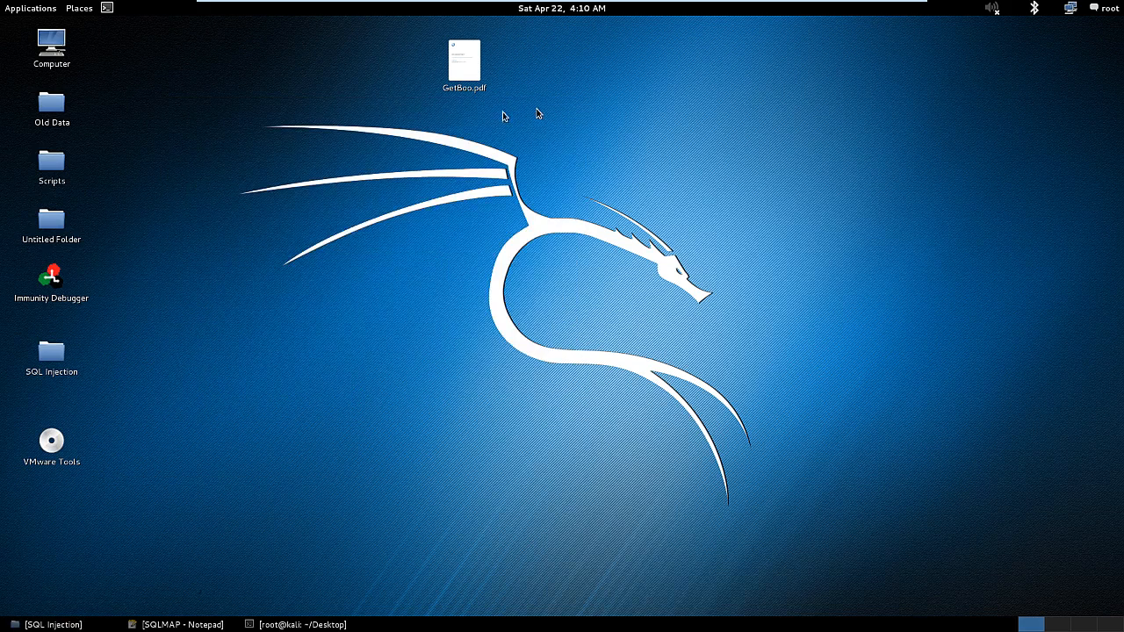
{"action": "left_click", "coordinate": [19, 11]}
{"action": "mouse_move", "coordinate": [44, 94]}
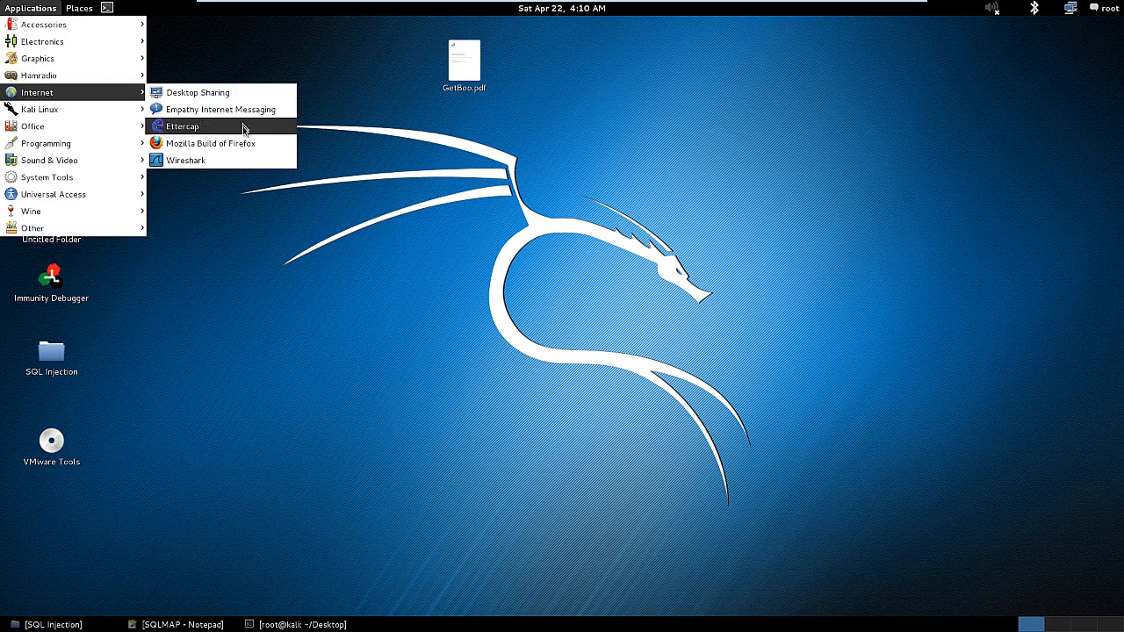
Launch Firefox and enter 192.16 in the address bar, autocompleting to 192.168.163.145/.
{"action": "left_click", "coordinate": [241, 141]}
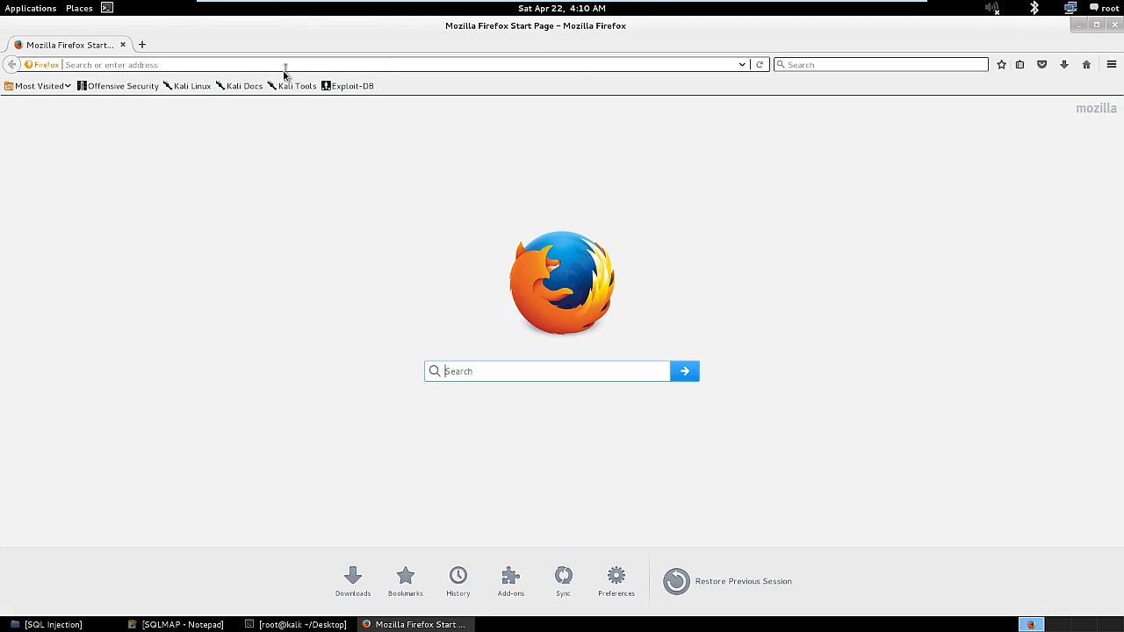
{"action": "left_click", "coordinate": [286, 67]}
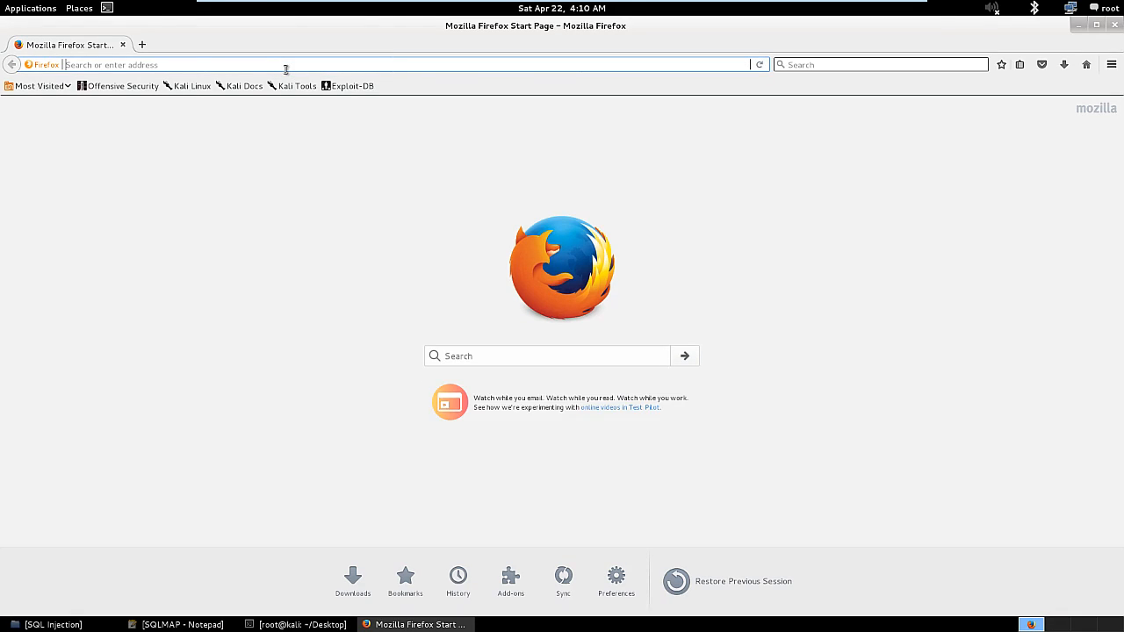
{"action": "type", "text": "192.168.163.145/"}
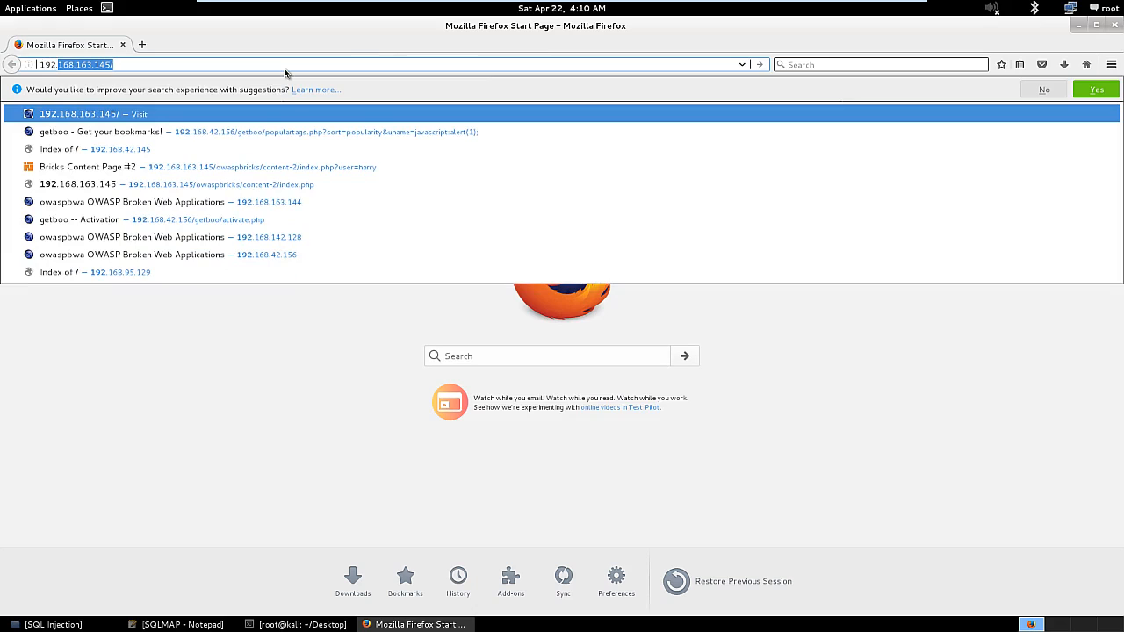
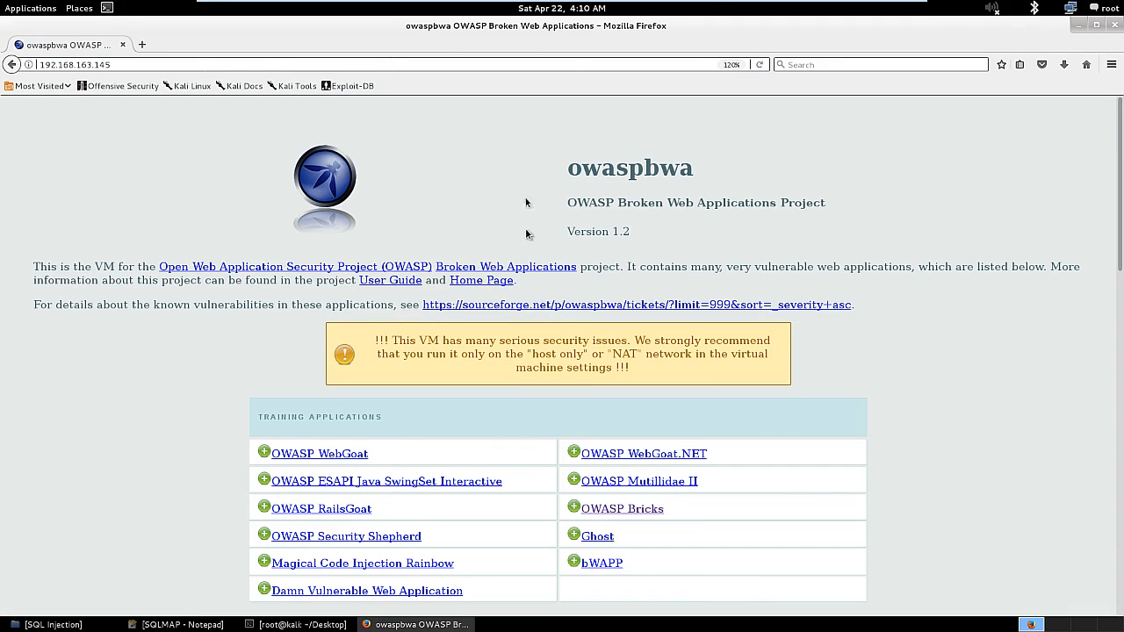
Open the OWASP Bricks link to load the welcome page at 192.168.163.145/owaspbricks.
{"action": "scroll", "coordinate": [571, 230], "scroll_direction": "down", "scroll_amount": 2}
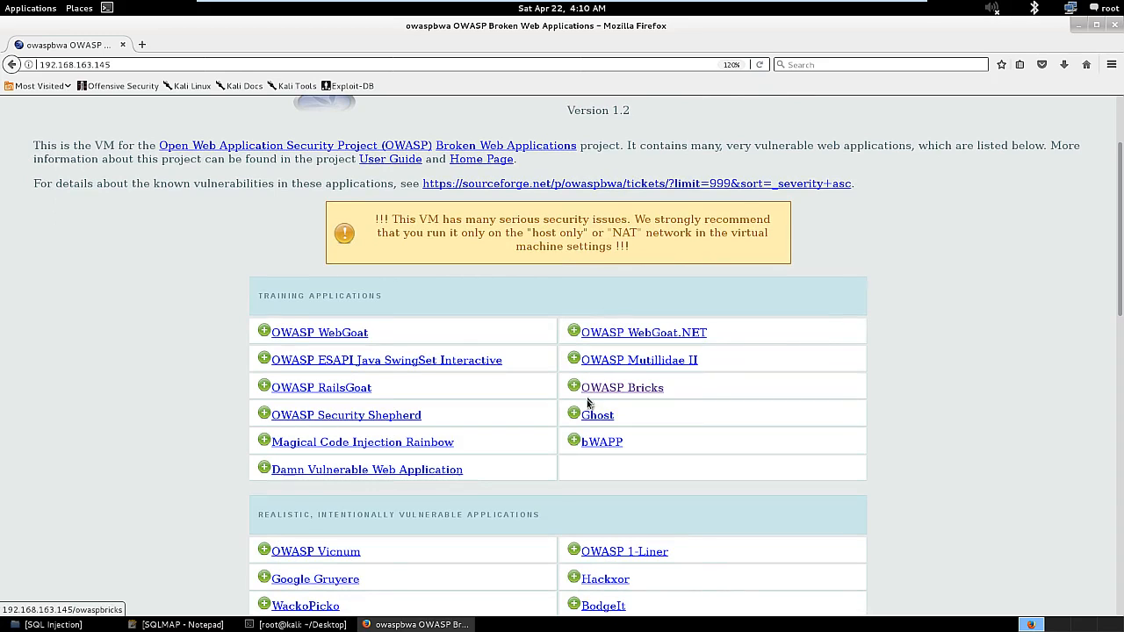
{"action": "left_click", "coordinate": [638, 396]}
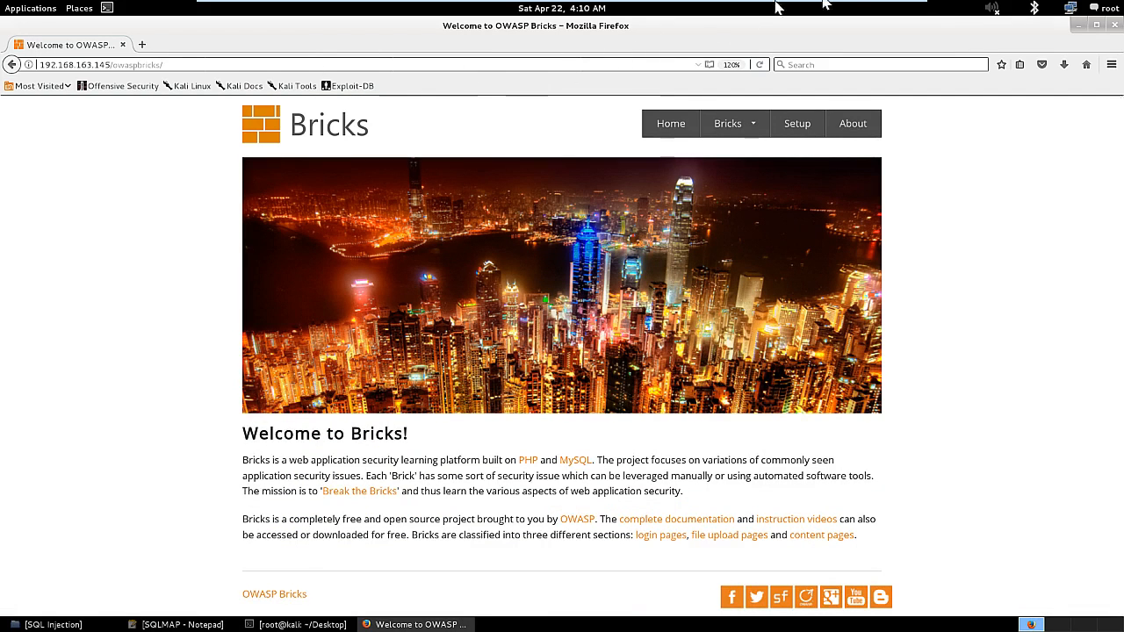
{"action": "mouse_move", "coordinate": [751, 125]}
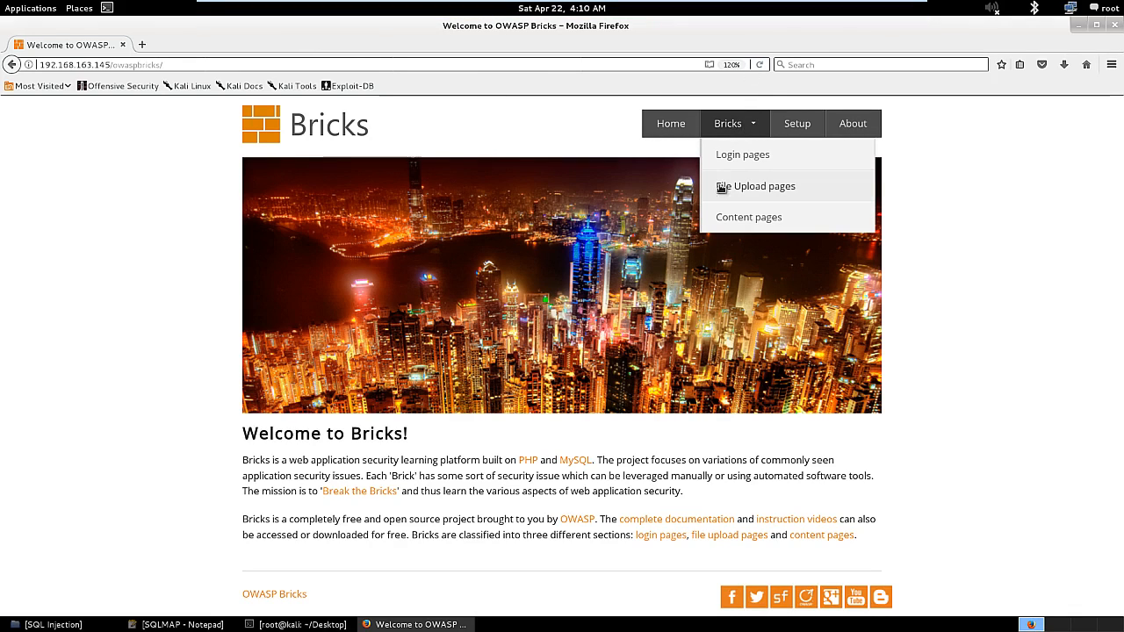
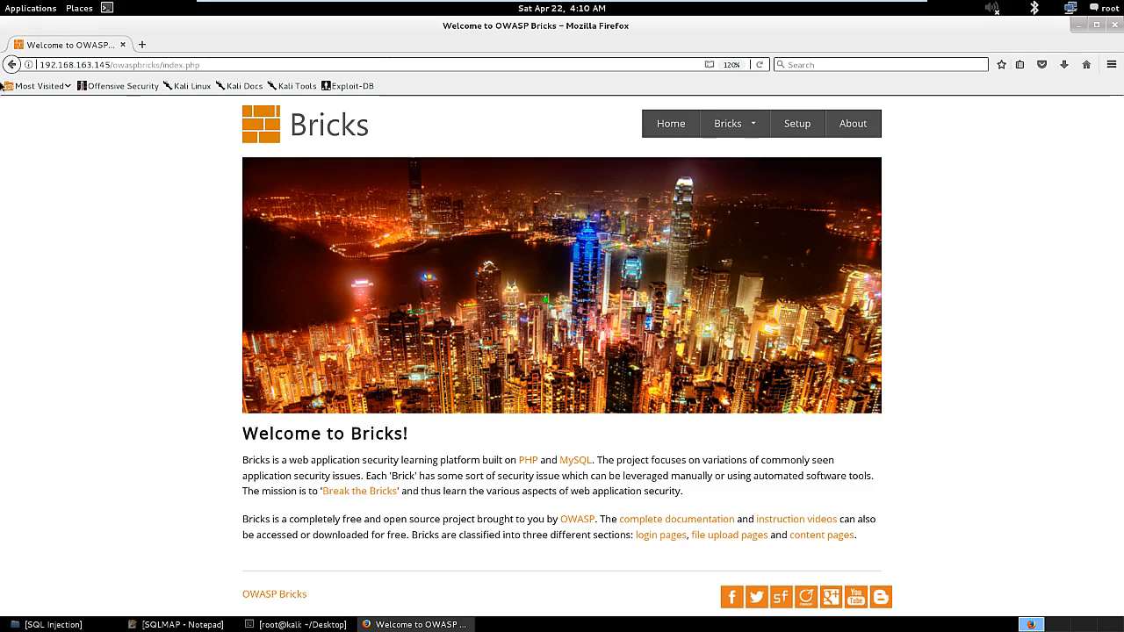
Select the whole 192.168.163.145/owaspbricks/index.php address in Firefox's URL bar.
{"action": "left_click", "coordinate": [125, 67]}
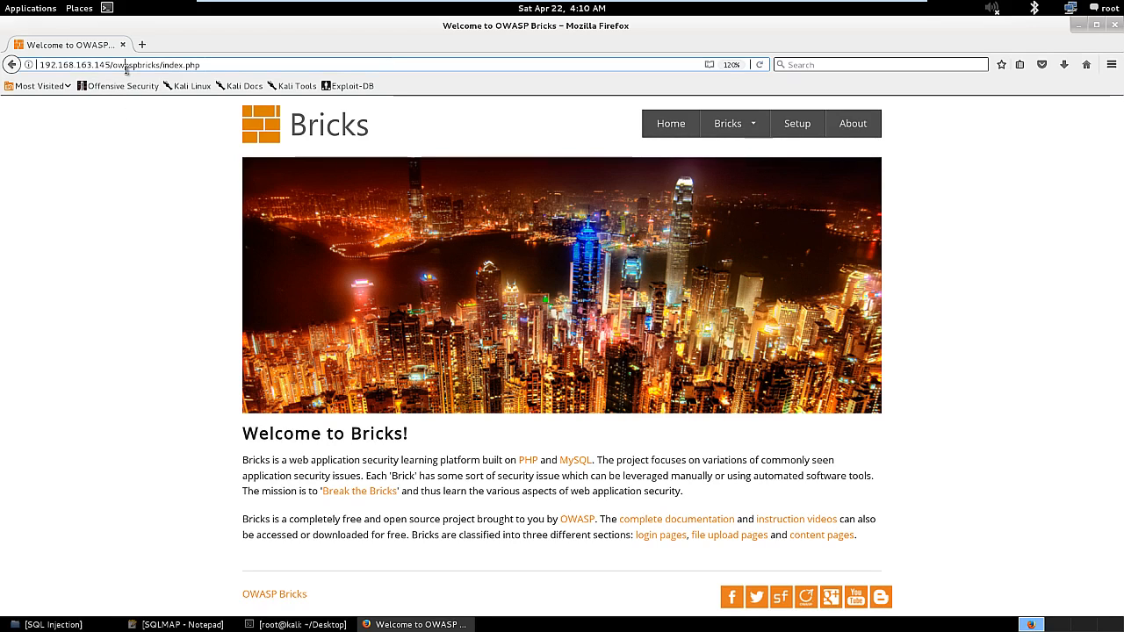
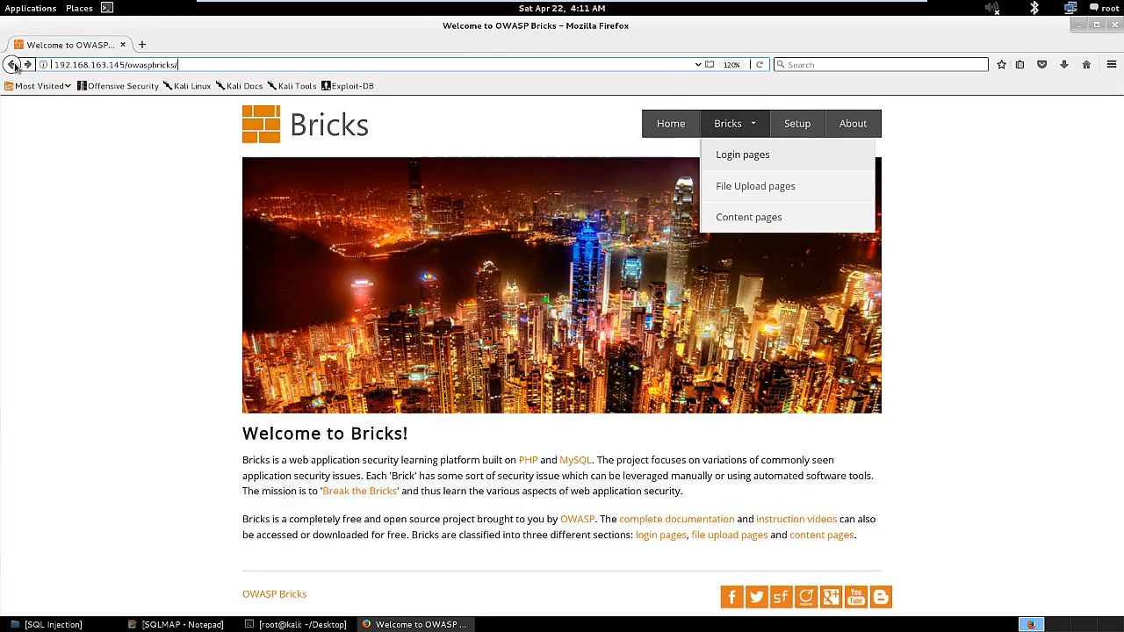
{"action": "left_click", "coordinate": [13, 65]}
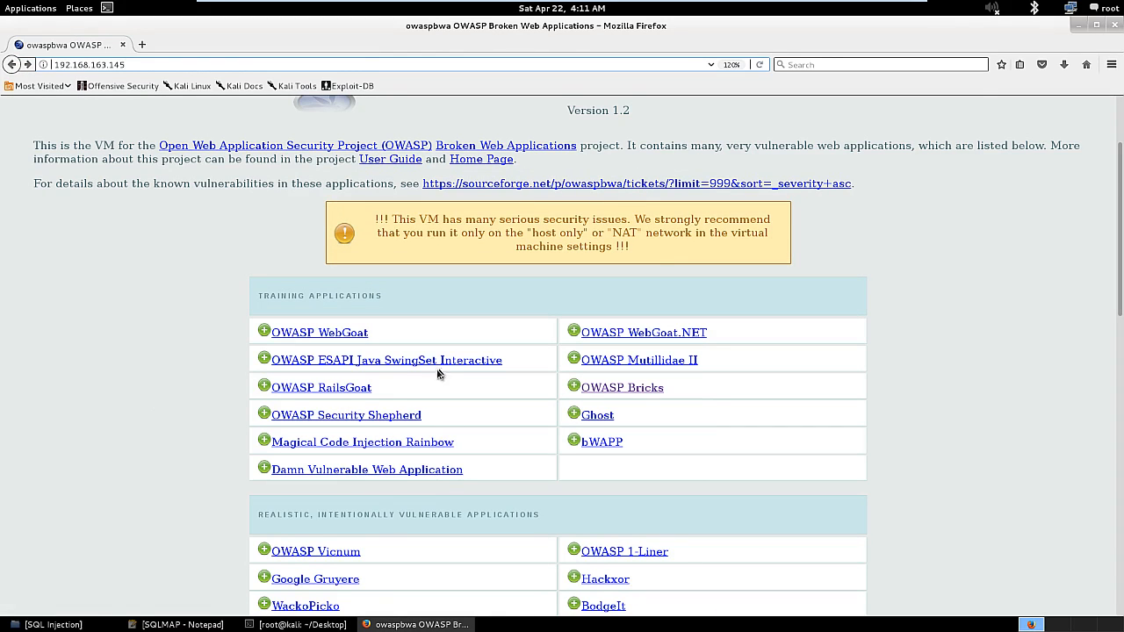
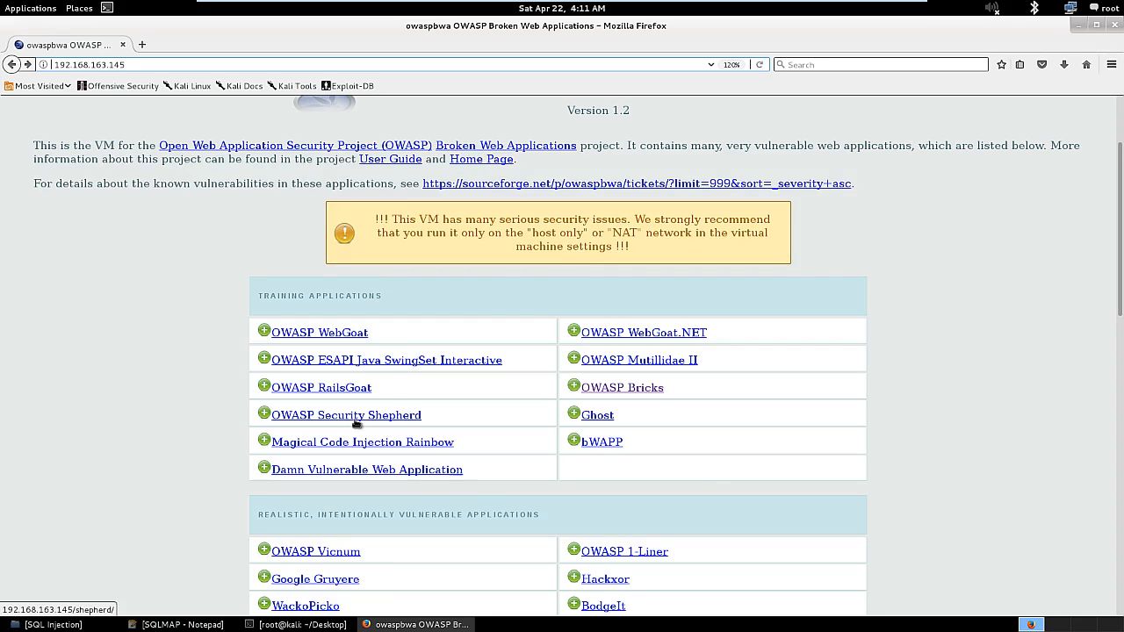
Return to the OWASP BWA index, open OWASP Bricks, and show the Bricks menu categories.
{"action": "left_click", "coordinate": [10, 66]}
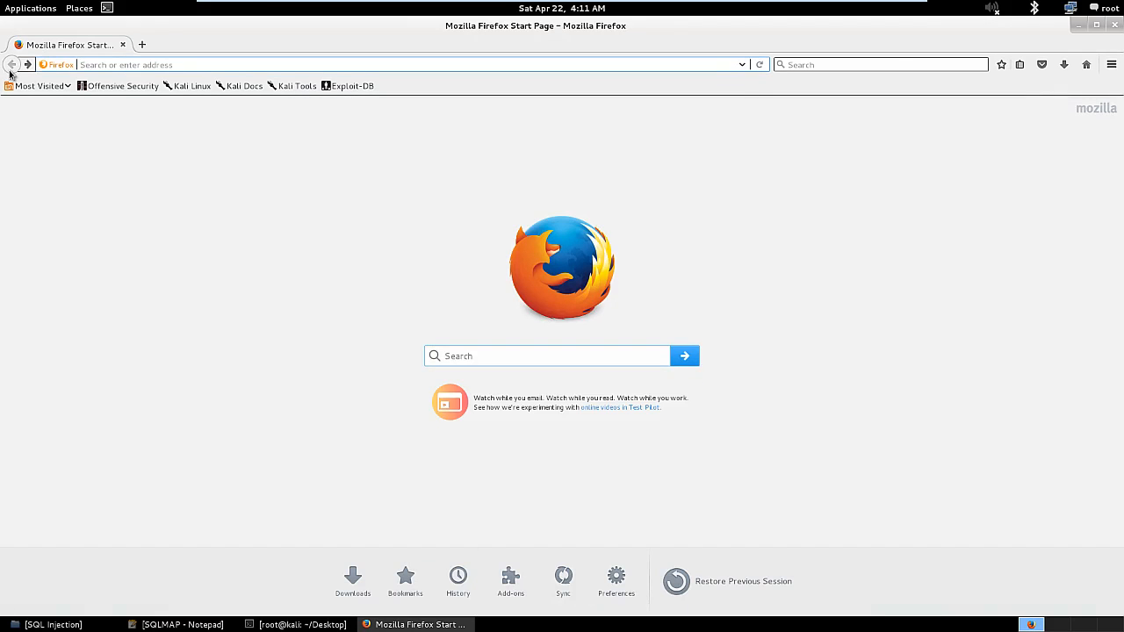
{"action": "left_click", "coordinate": [28, 65]}
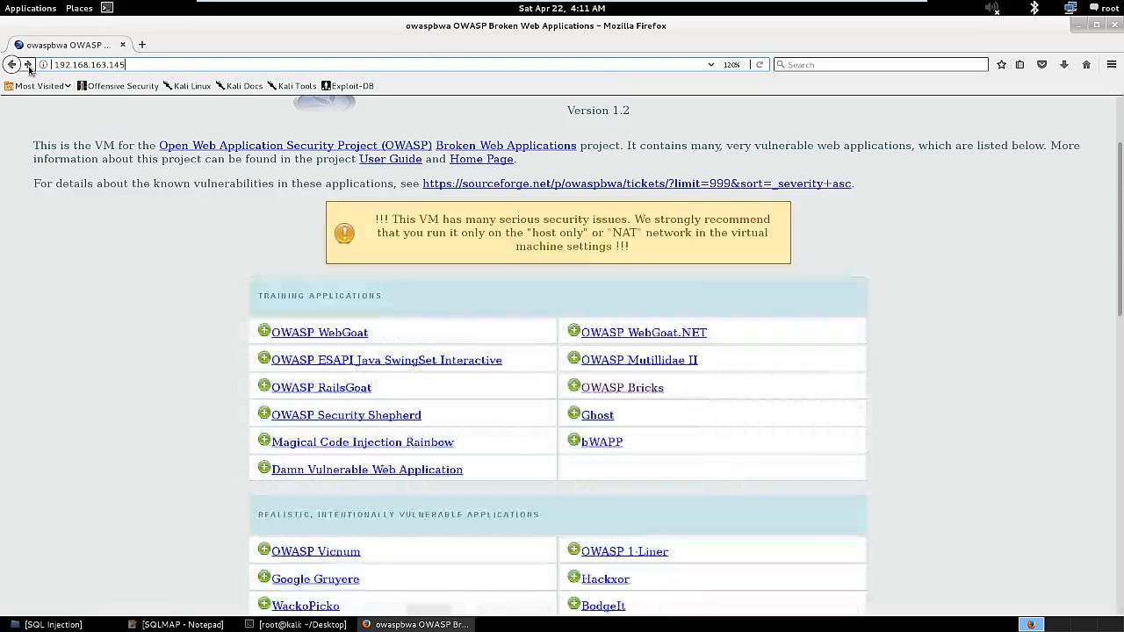
{"action": "left_click", "coordinate": [618, 392]}
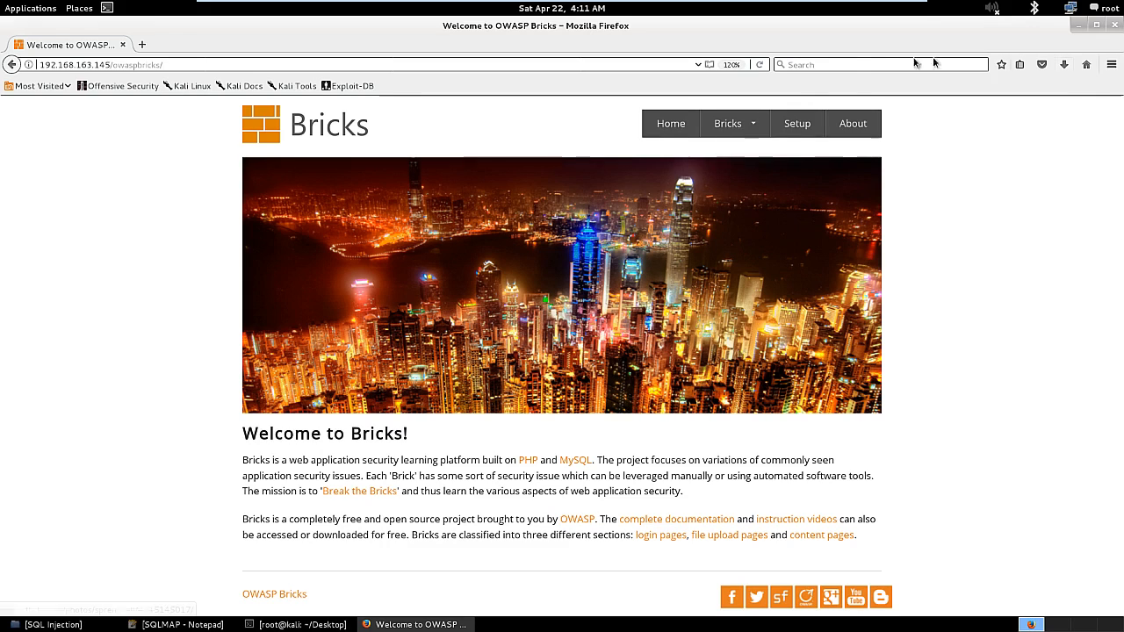
{"action": "mouse_move", "coordinate": [734, 123]}
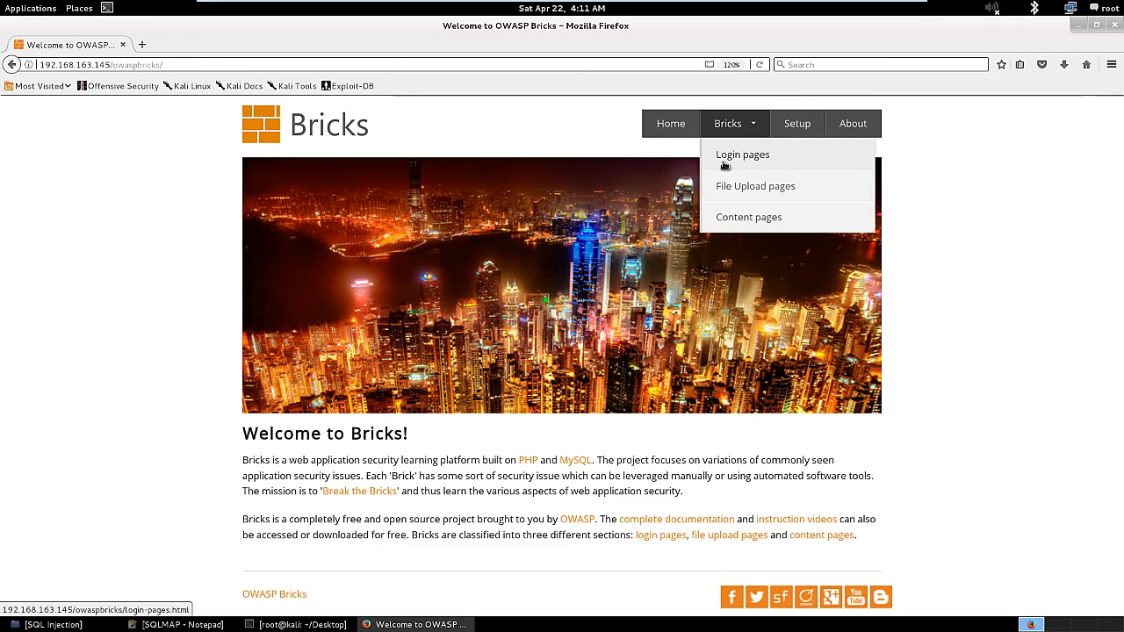